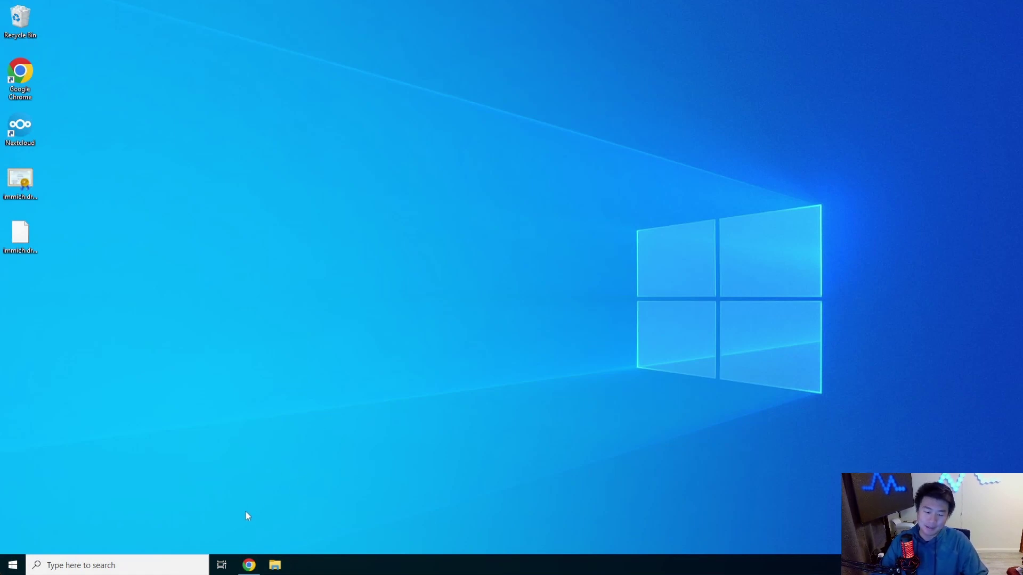
Bring the NAS desktop back up in Chrome and open the DSM Main Menu app list.
click(249, 565)
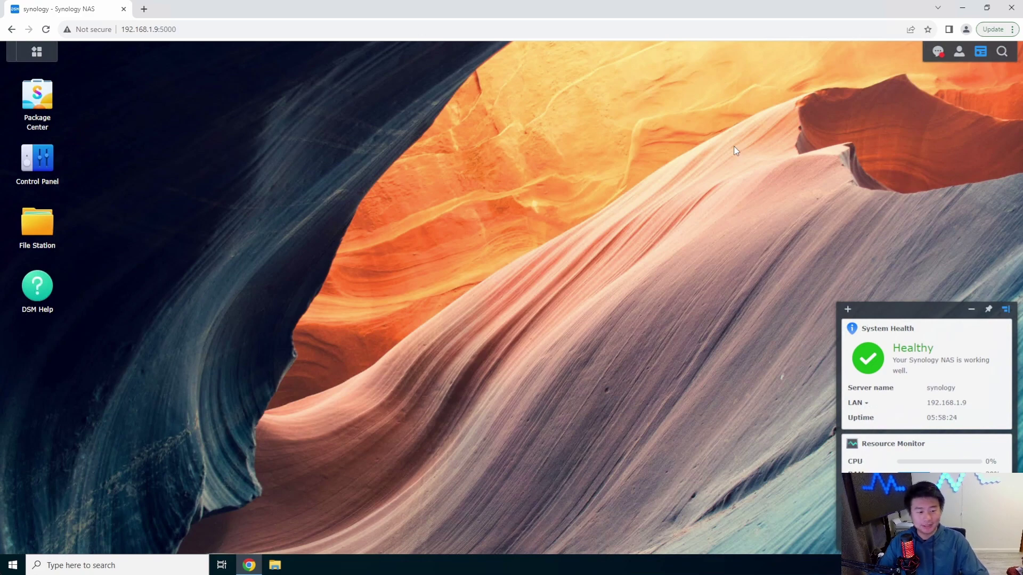
click(30, 54)
click(801, 285)
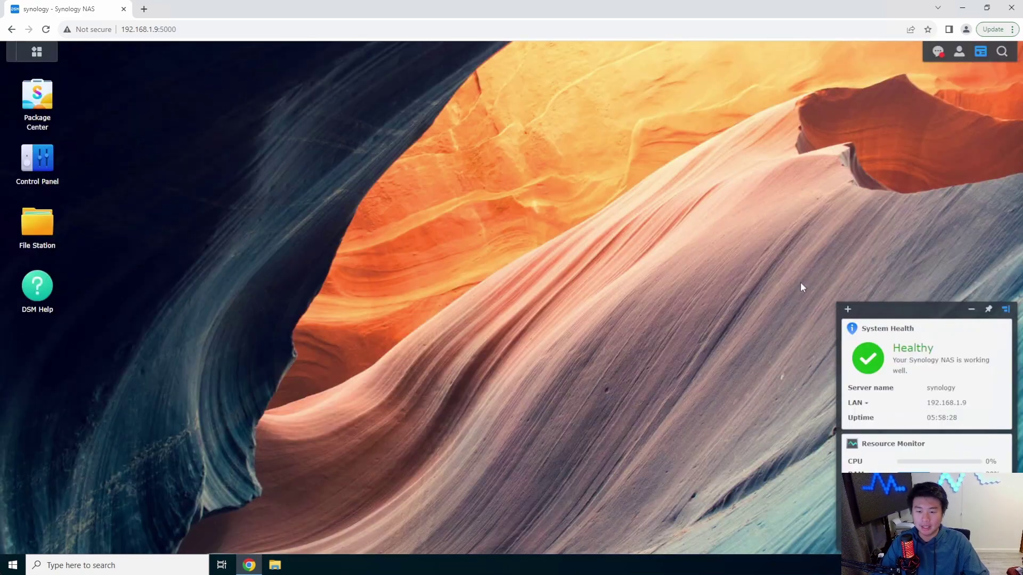
click(36, 52)
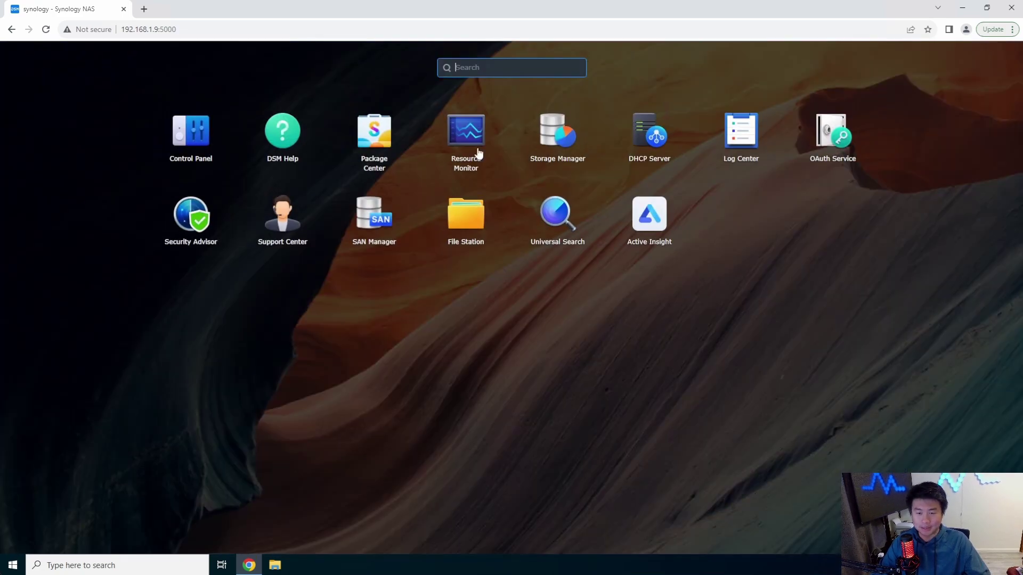
Launch Storage Manager and move its Storage Creation Wizard higher on screen.
click(561, 150)
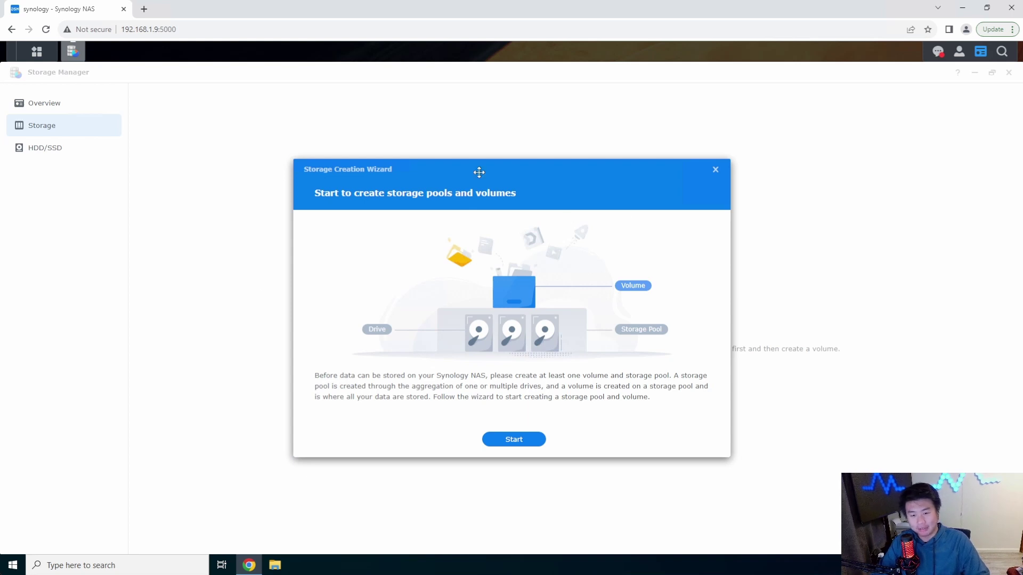
drag(465, 167, 456, 115)
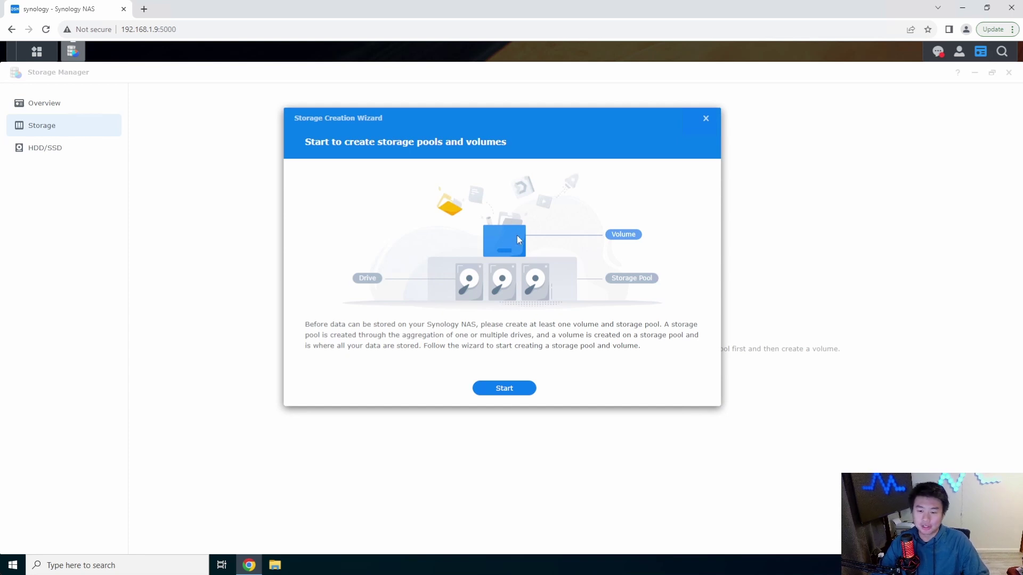
Start the storage pool wizard and repeatedly browse the RAID type list, leaving SHR selected.
click(526, 388)
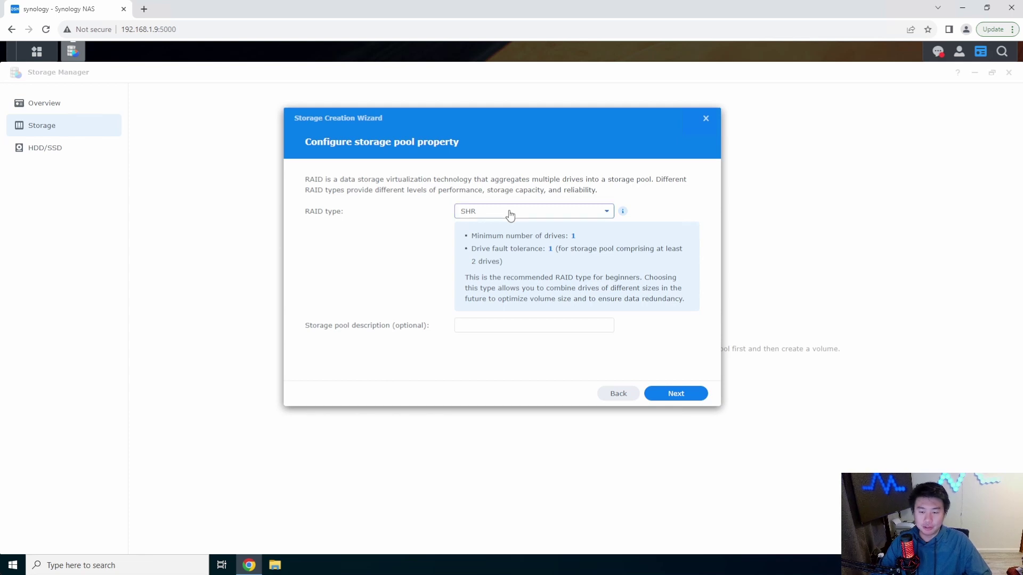
click(510, 212)
click(643, 186)
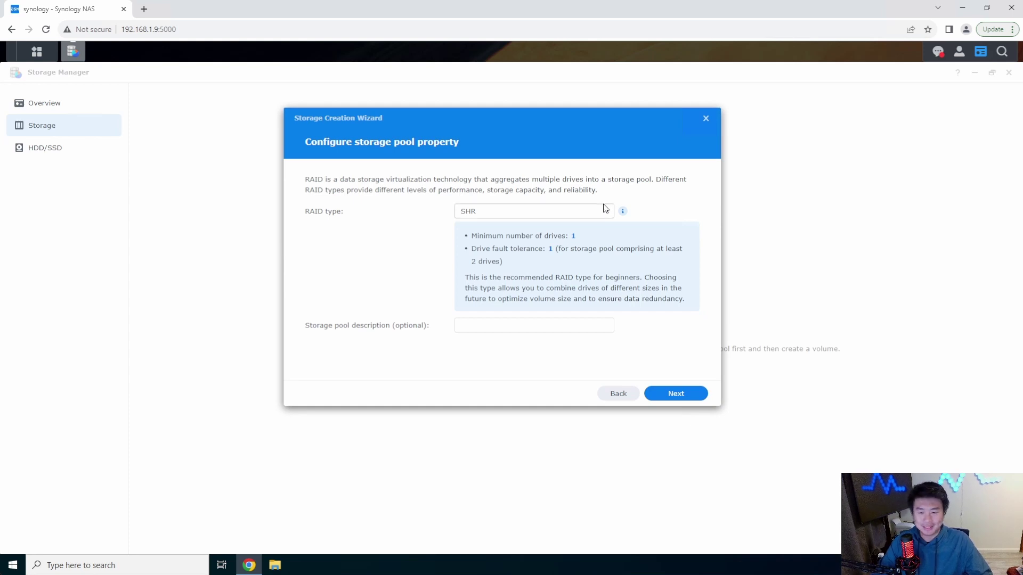
click(597, 216)
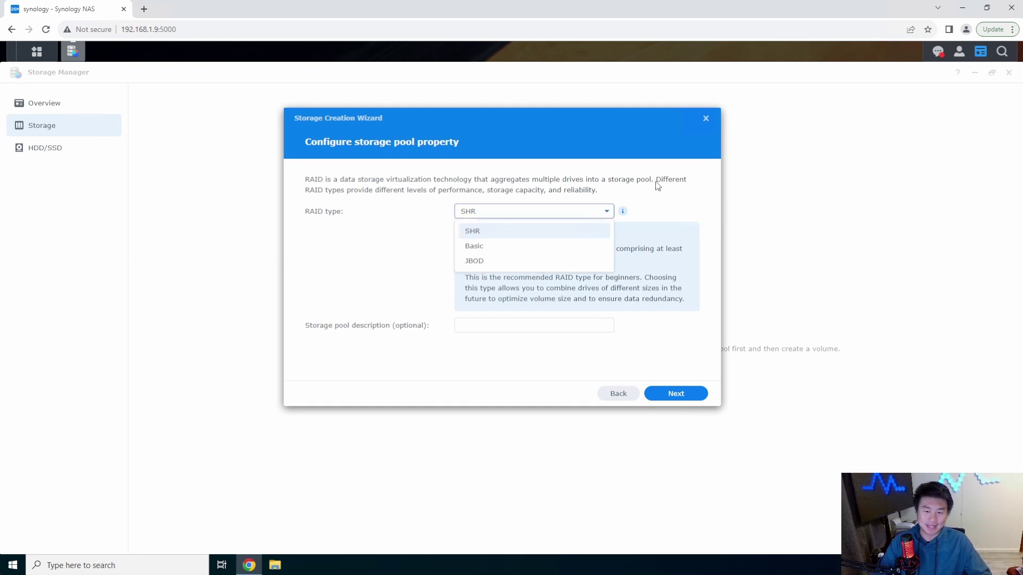
click(658, 185)
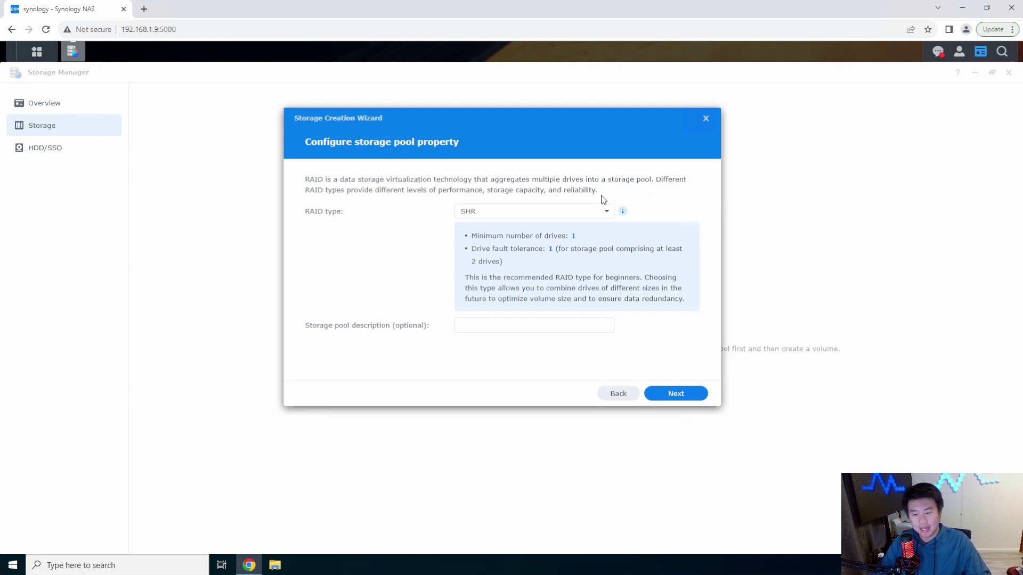
click(586, 212)
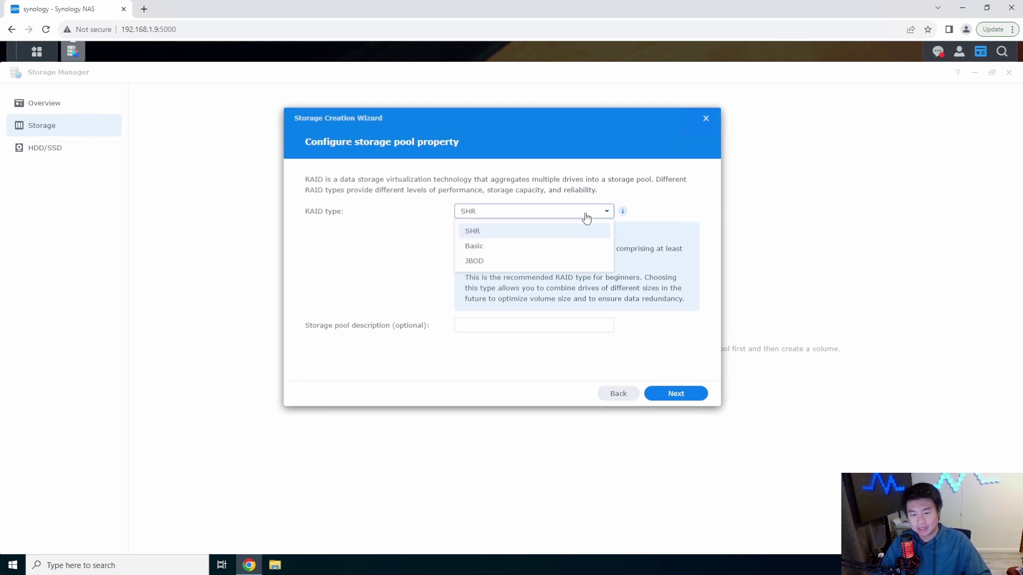
click(643, 212)
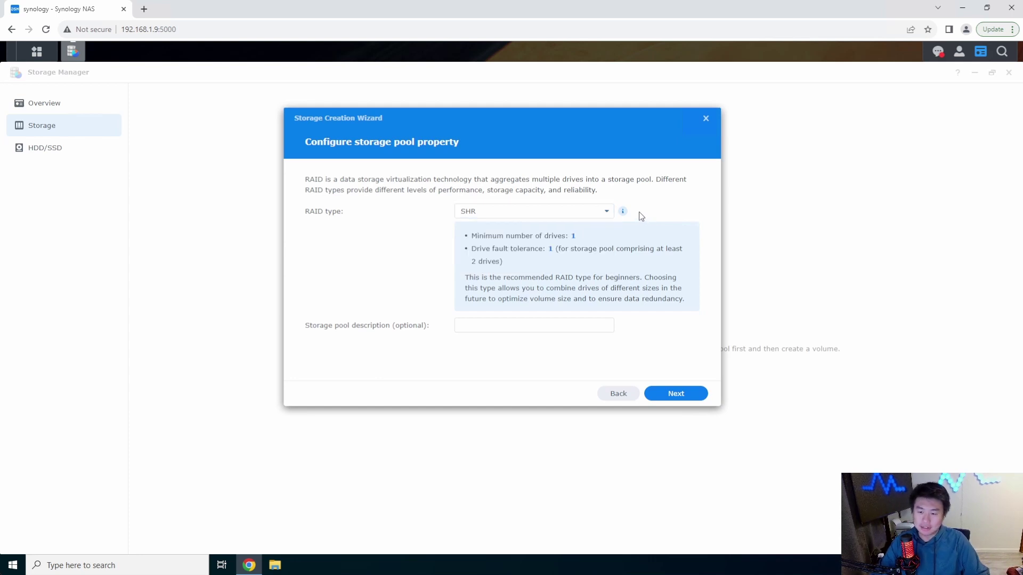
click(591, 212)
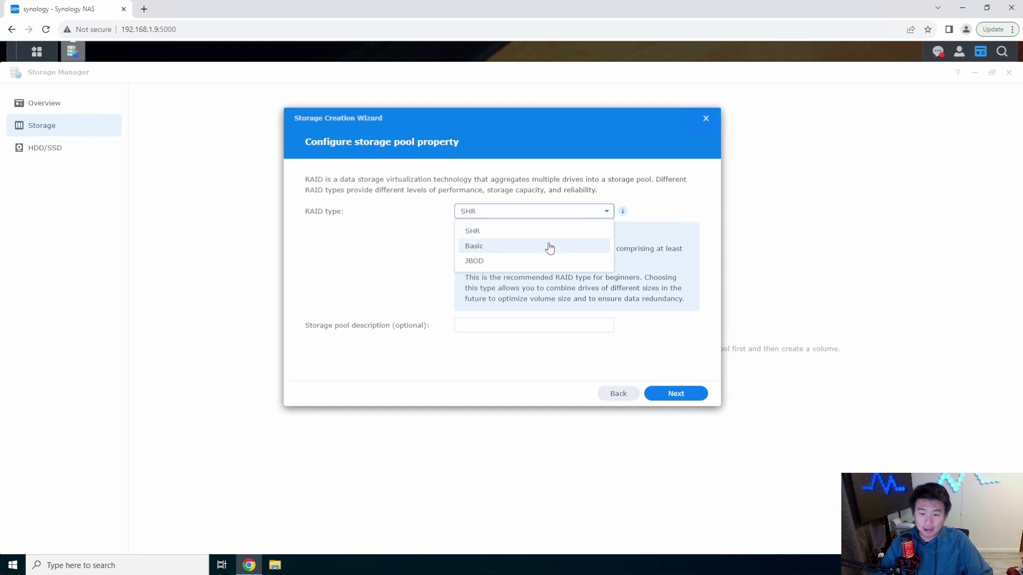
click(505, 236)
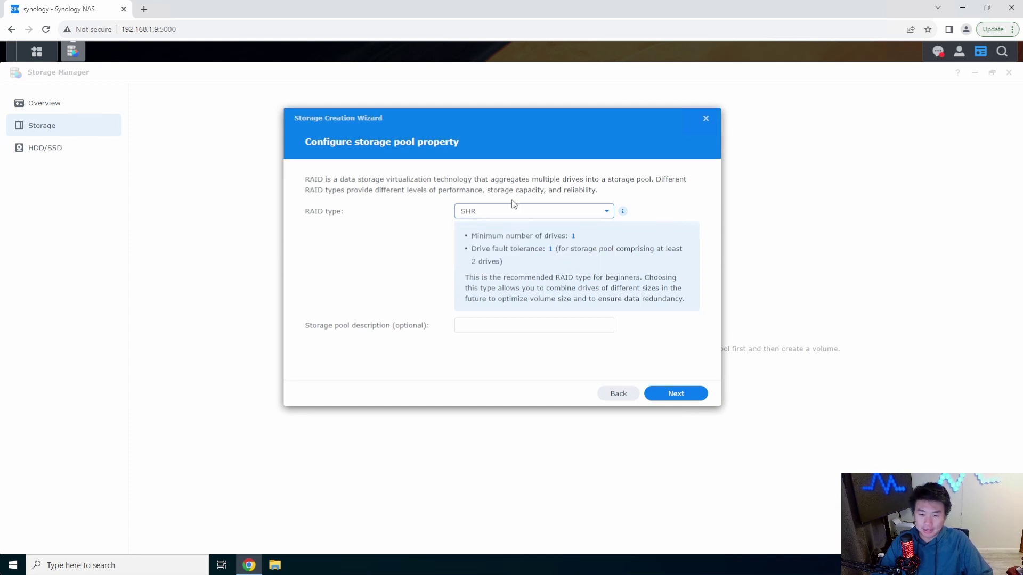
click(515, 216)
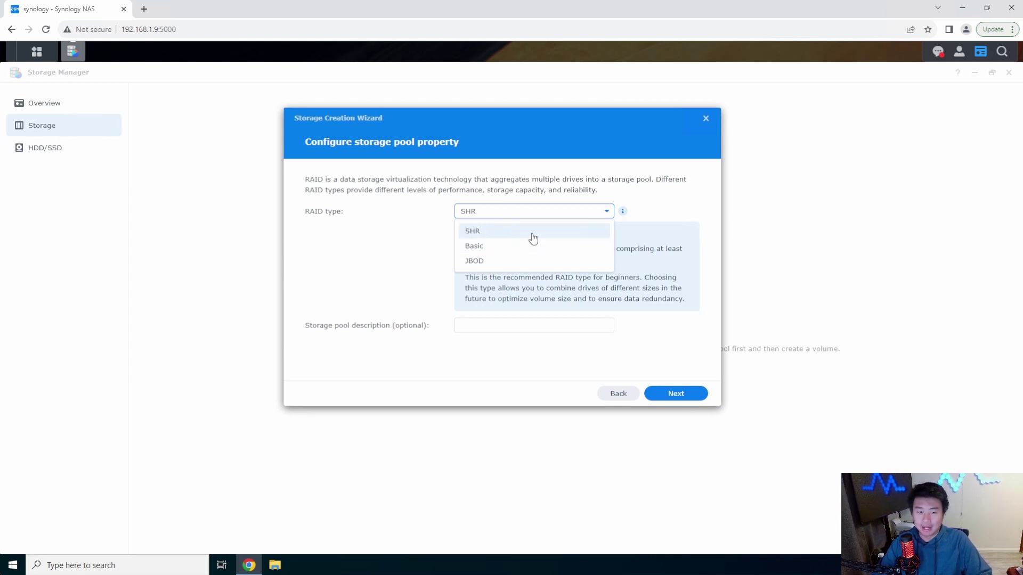
click(614, 198)
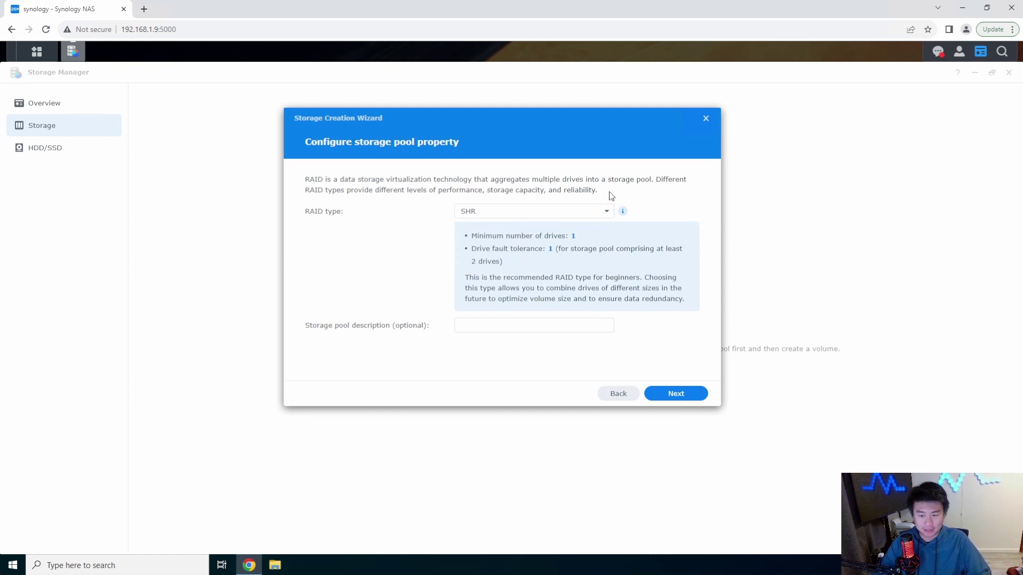
click(558, 212)
click(527, 246)
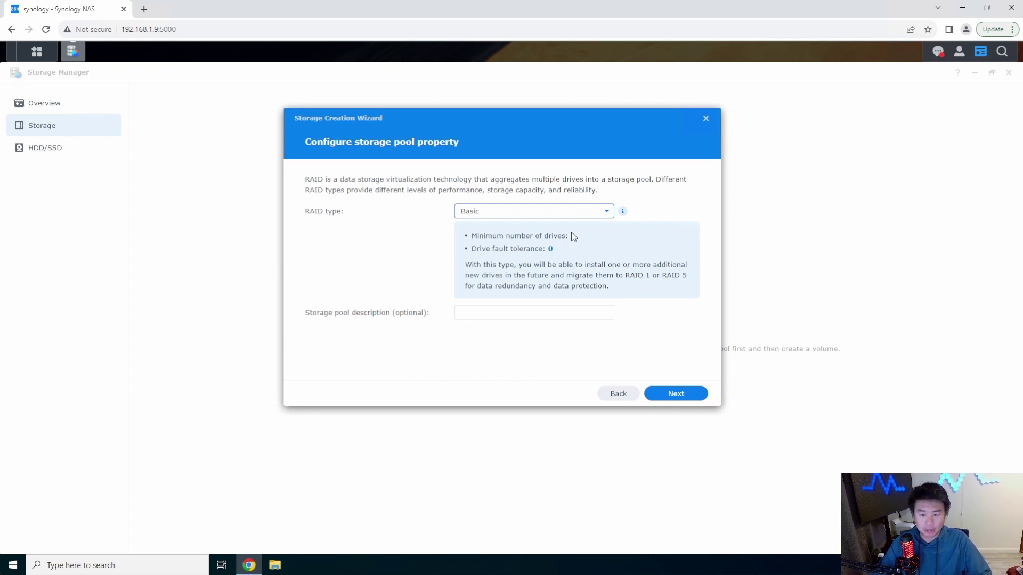
click(571, 214)
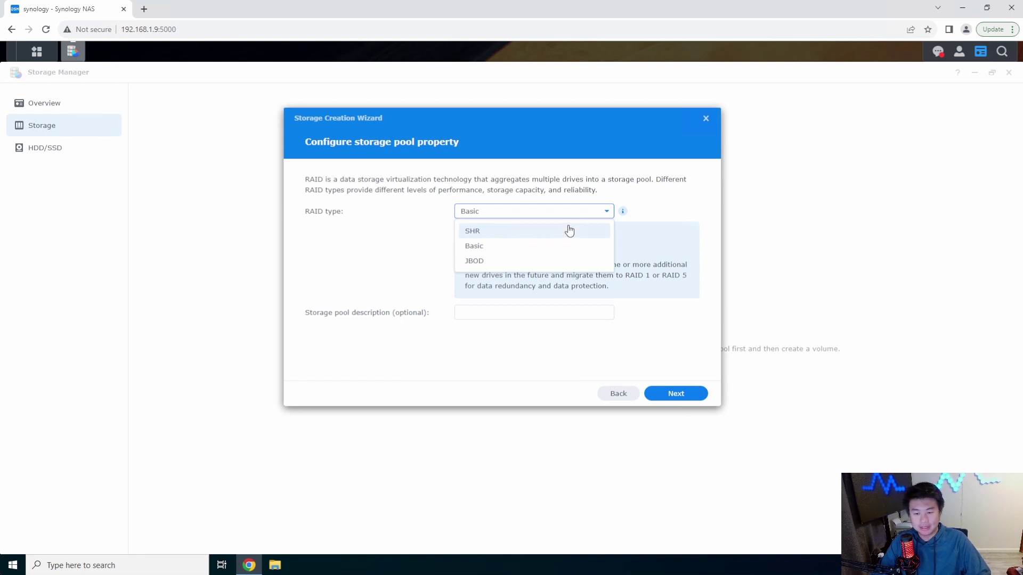
click(568, 229)
click(571, 214)
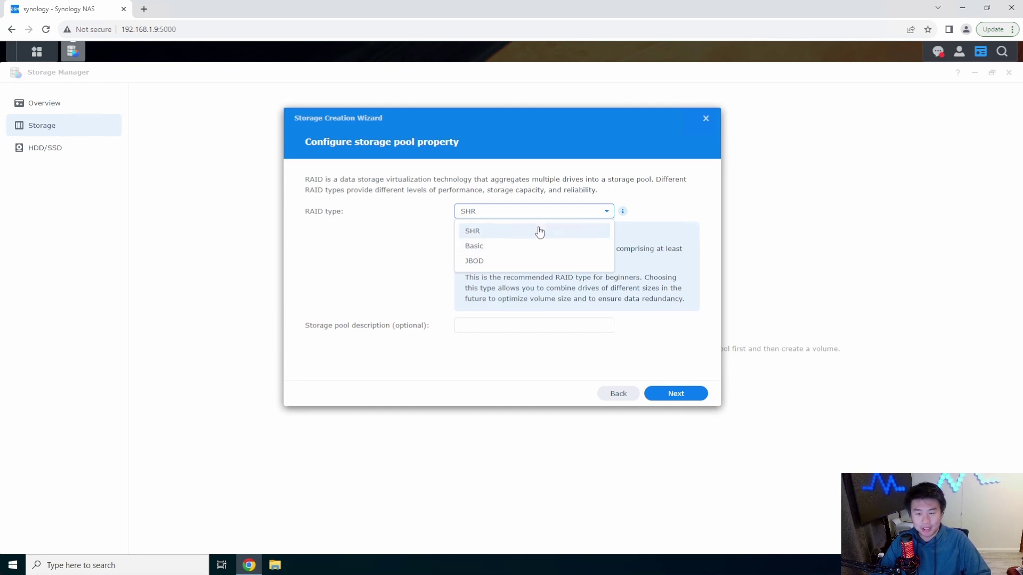
click(564, 233)
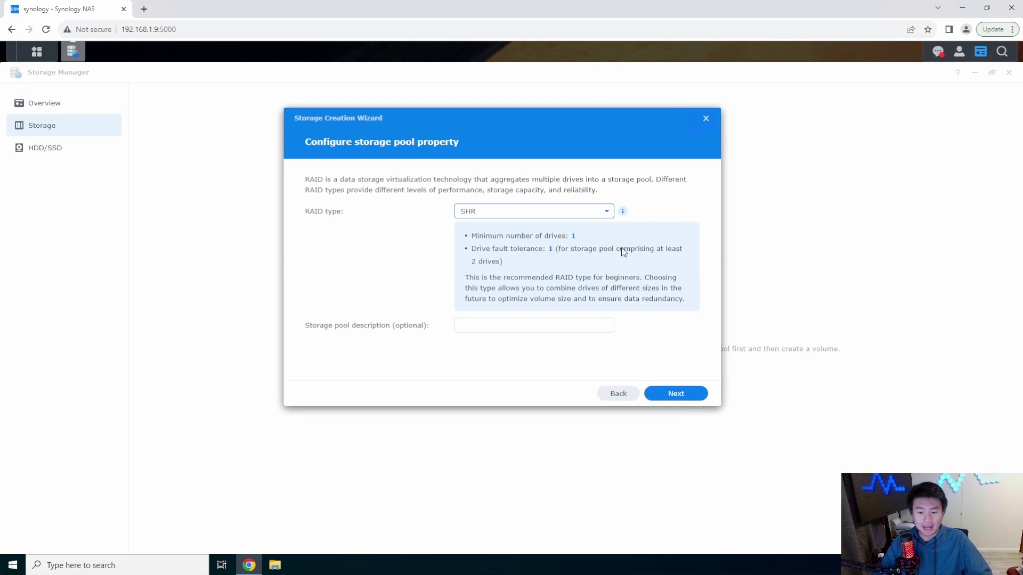
click(568, 214)
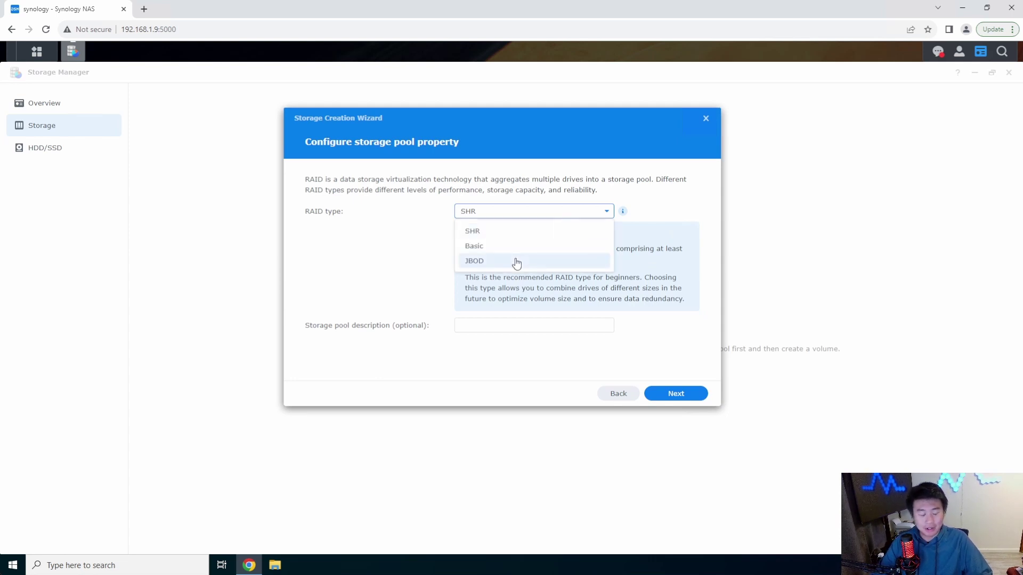
Try JBOD as the RAID type, then switch it back to SHR.
click(515, 262)
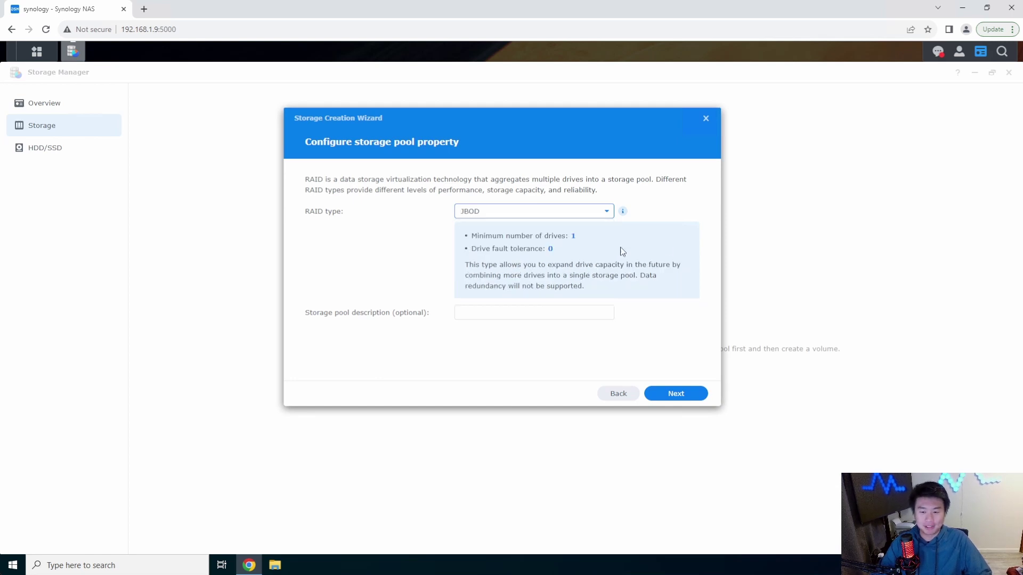
click(564, 213)
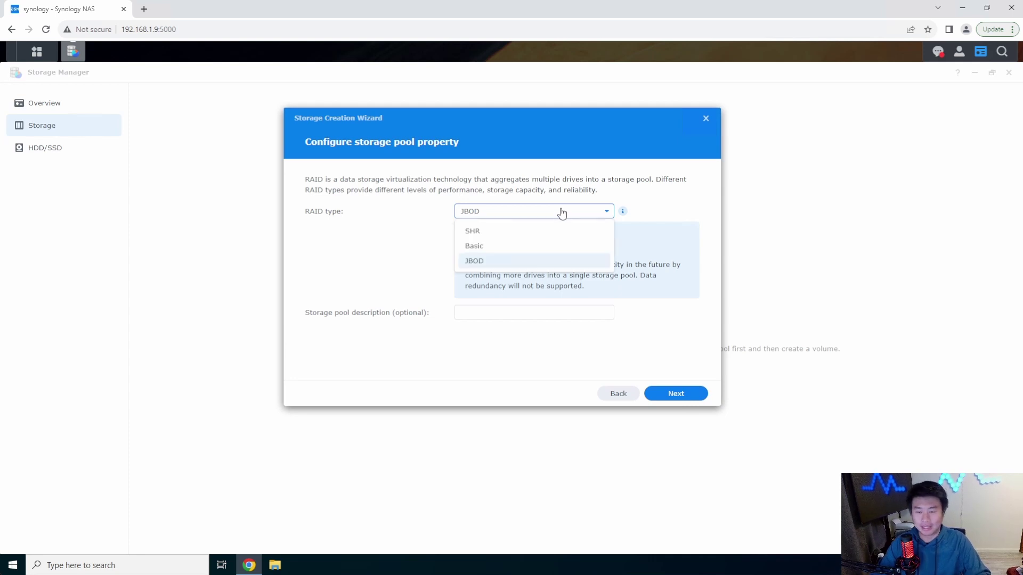
click(527, 232)
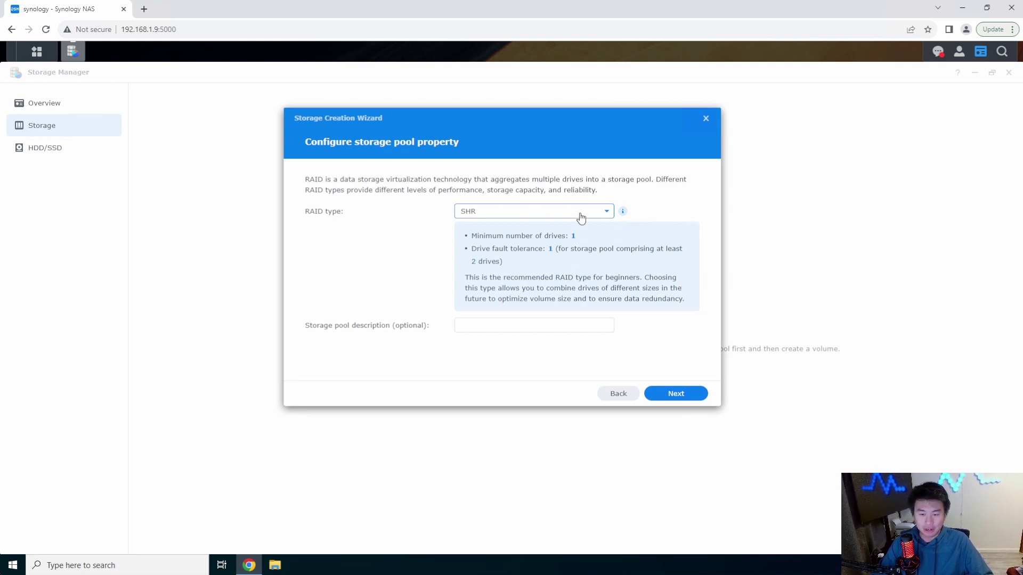
Select Drive 2 for the SHR pool and accept the drive compatibility warning.
click(679, 389)
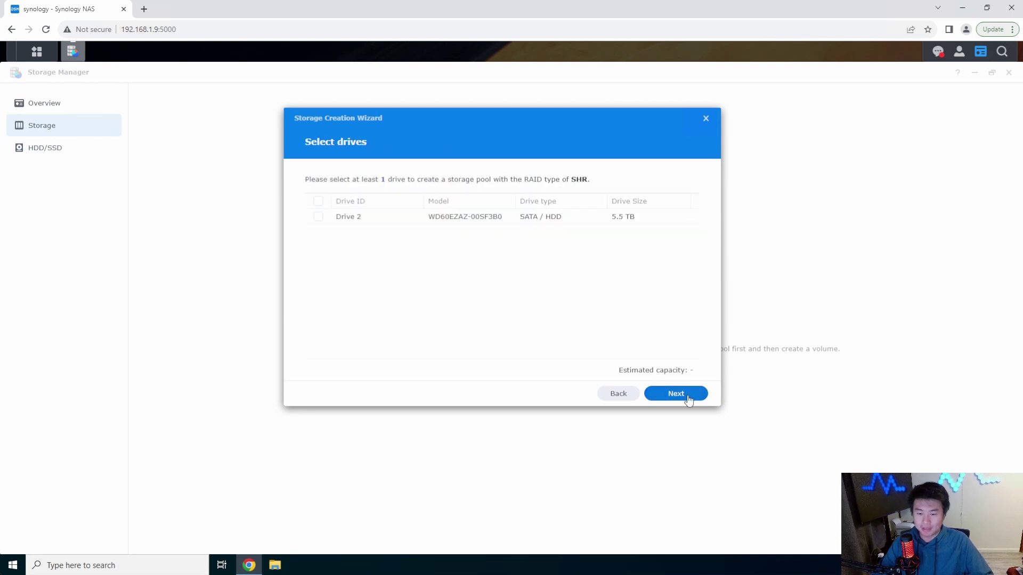
click(318, 216)
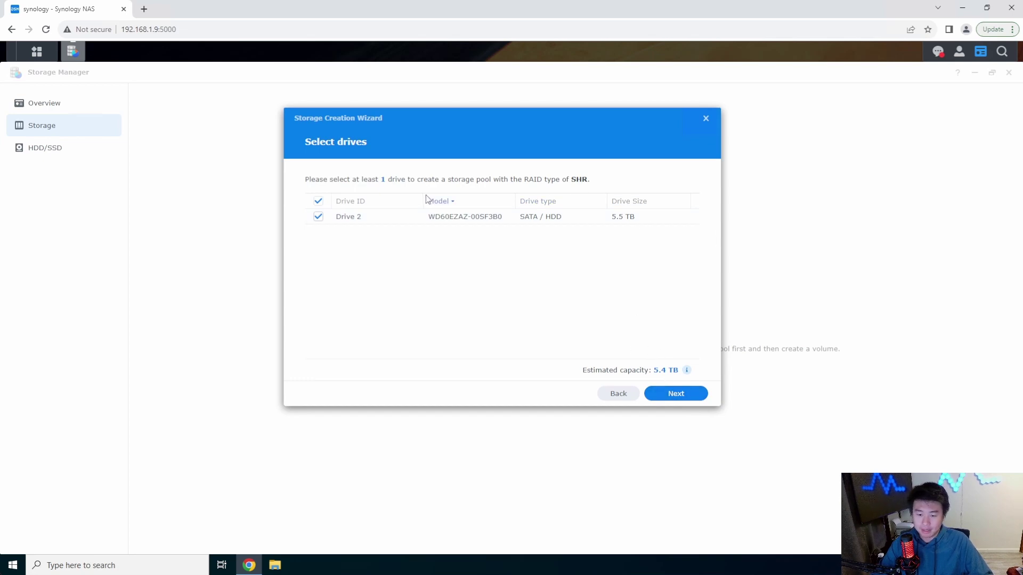
click(689, 397)
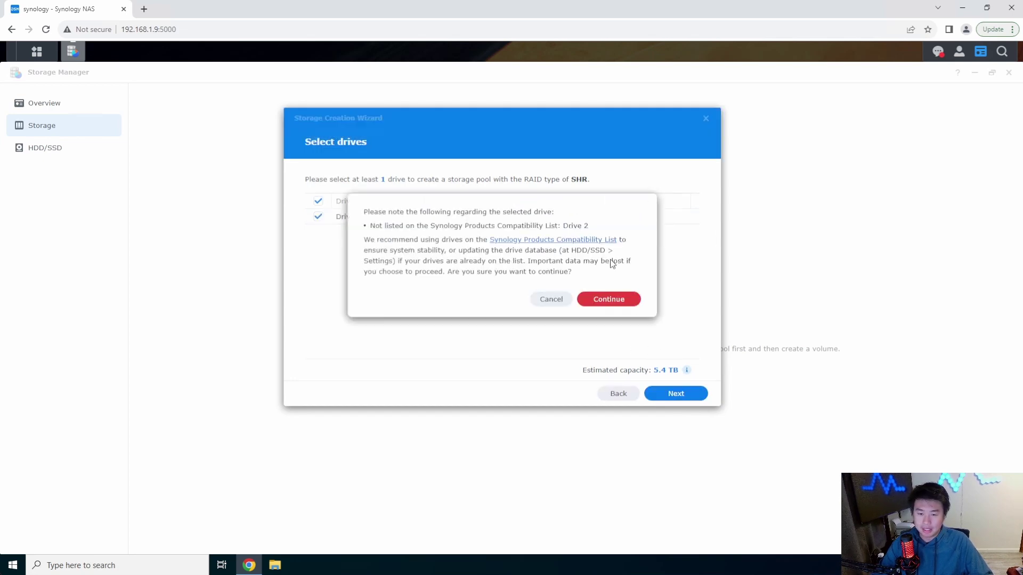
click(621, 301)
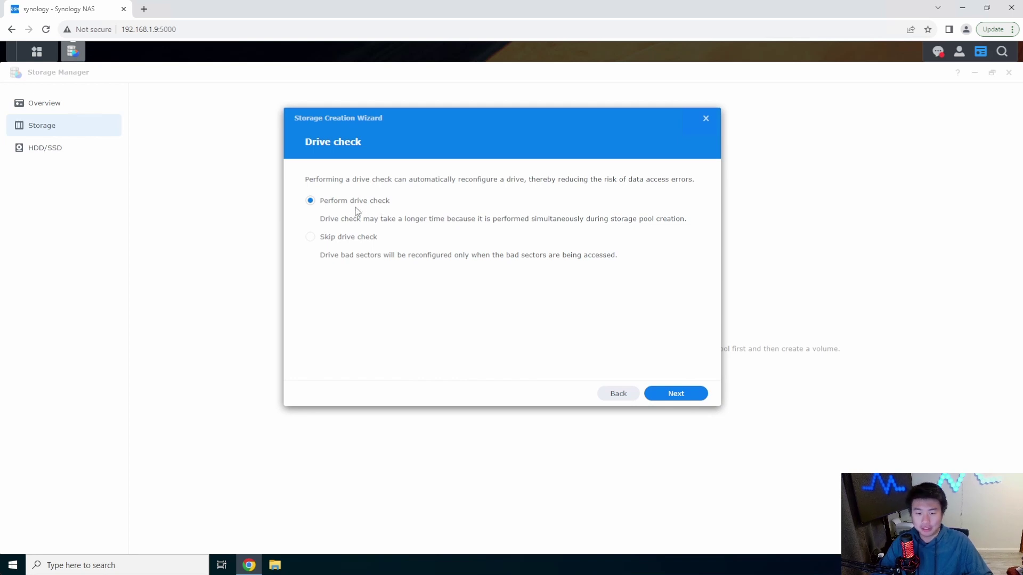
Skip the drive check and advance to allocating the volume's capacity.
click(355, 238)
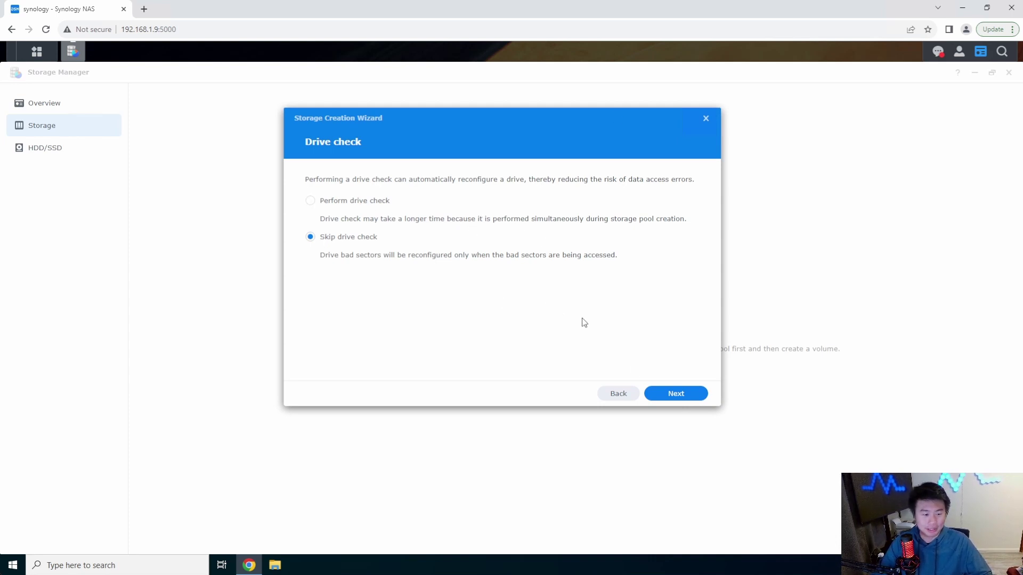
click(691, 399)
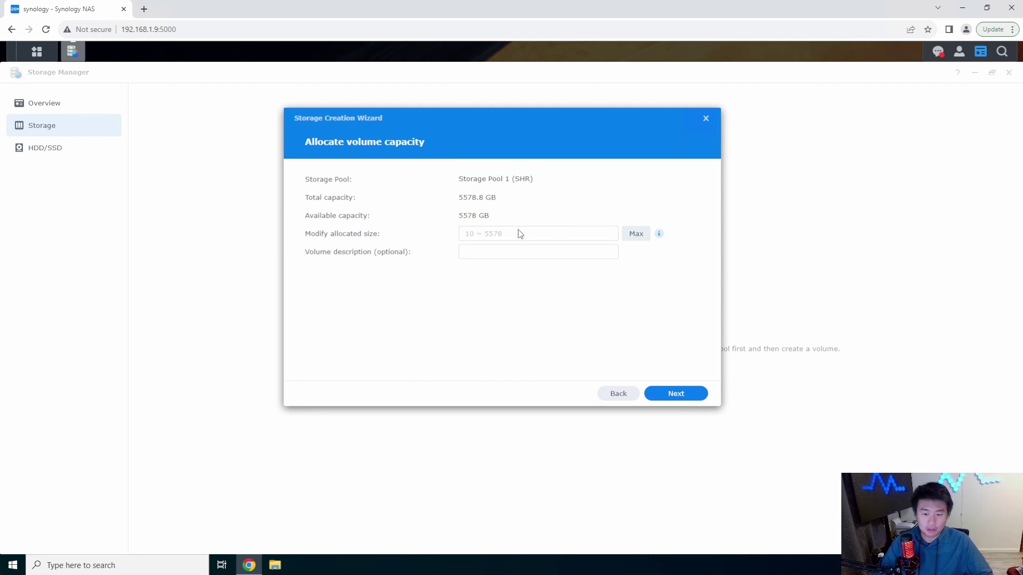
click(502, 238)
Allocate 100 GB with description volume1 and proceed to Confirm settings.
text(100)
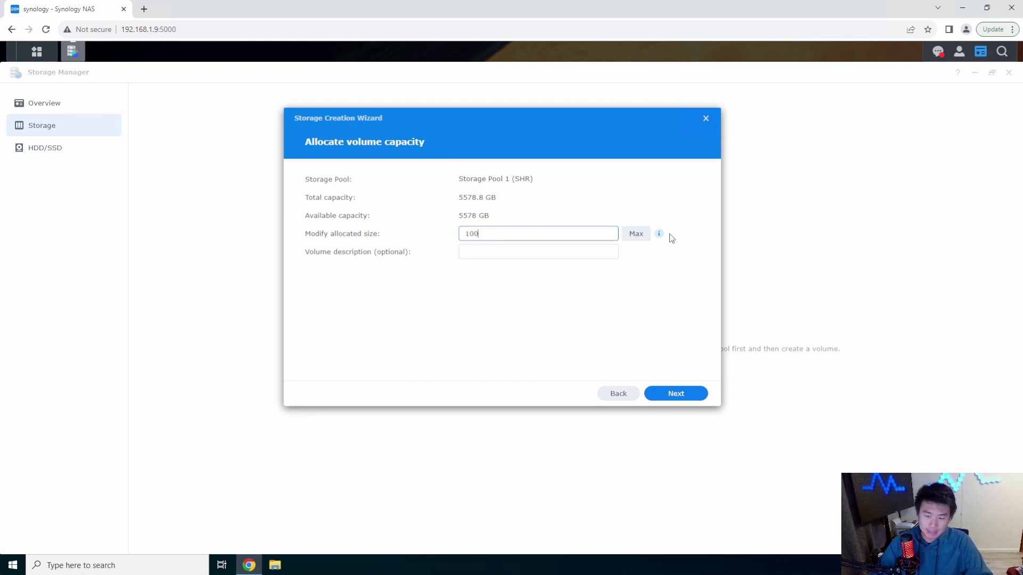
click(517, 252)
text(volu)
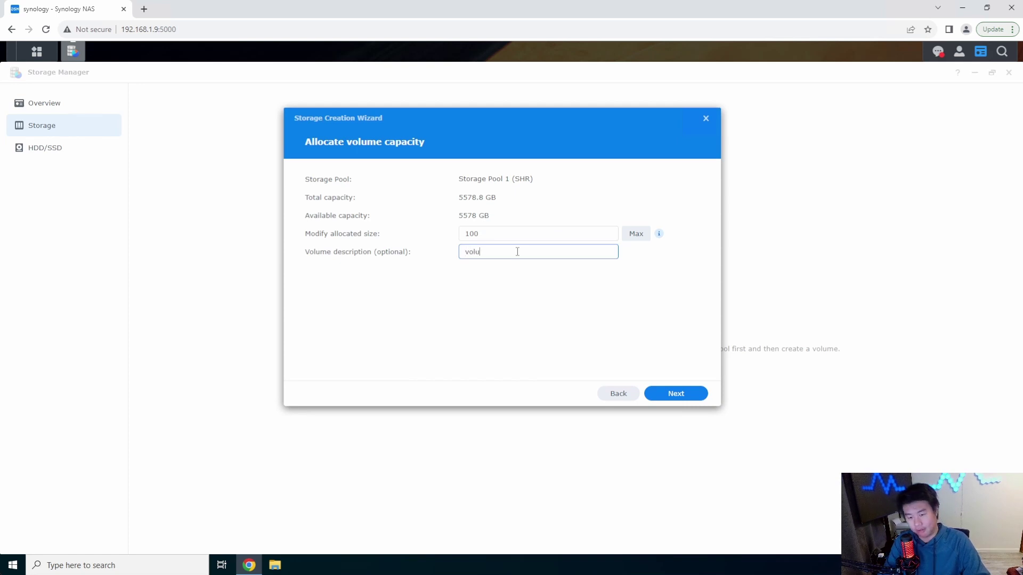
text(me1)
click(675, 394)
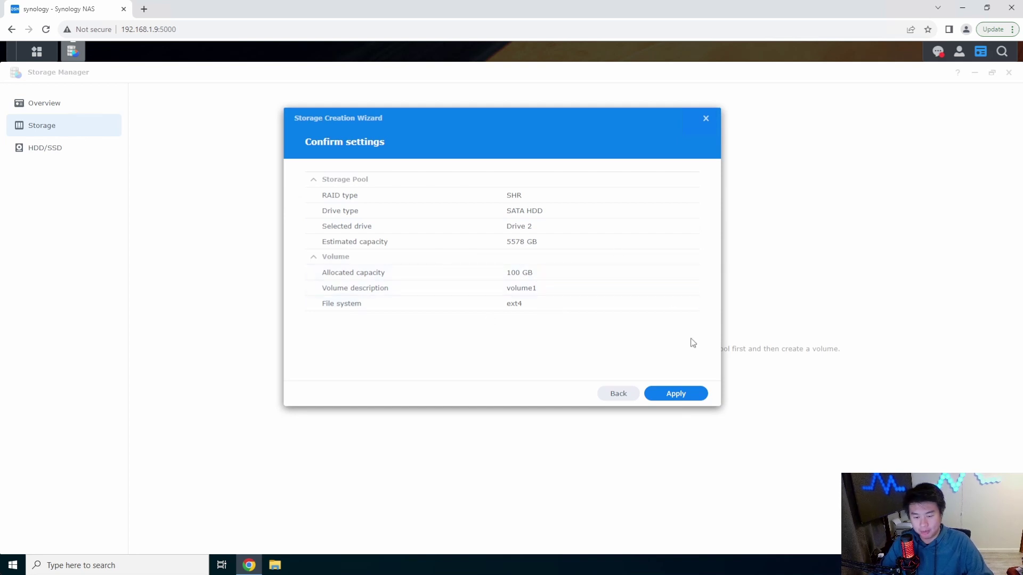
Apply the settings and confirm erasing Drive 2's data to build the pool and volume.
click(696, 394)
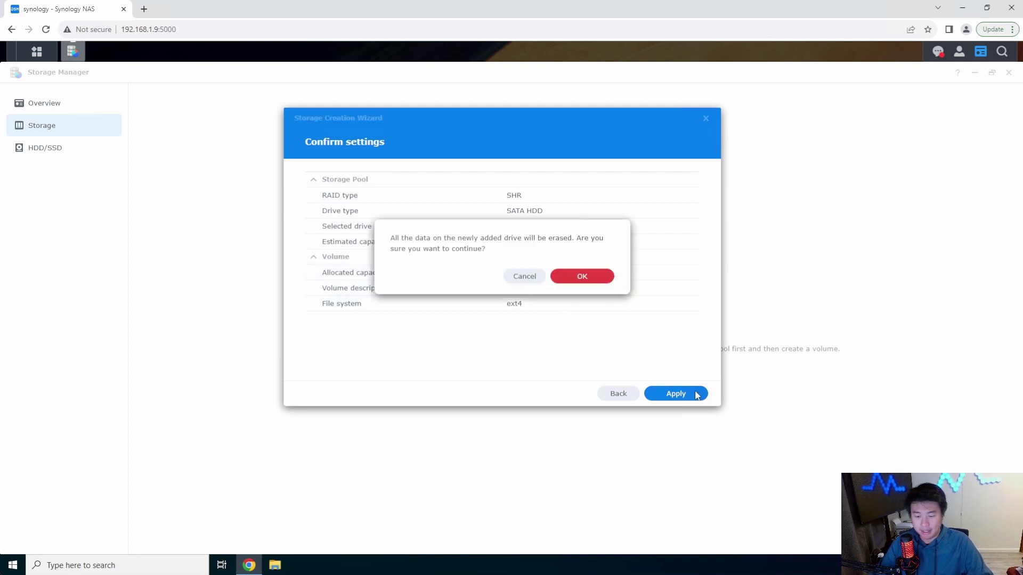
click(581, 278)
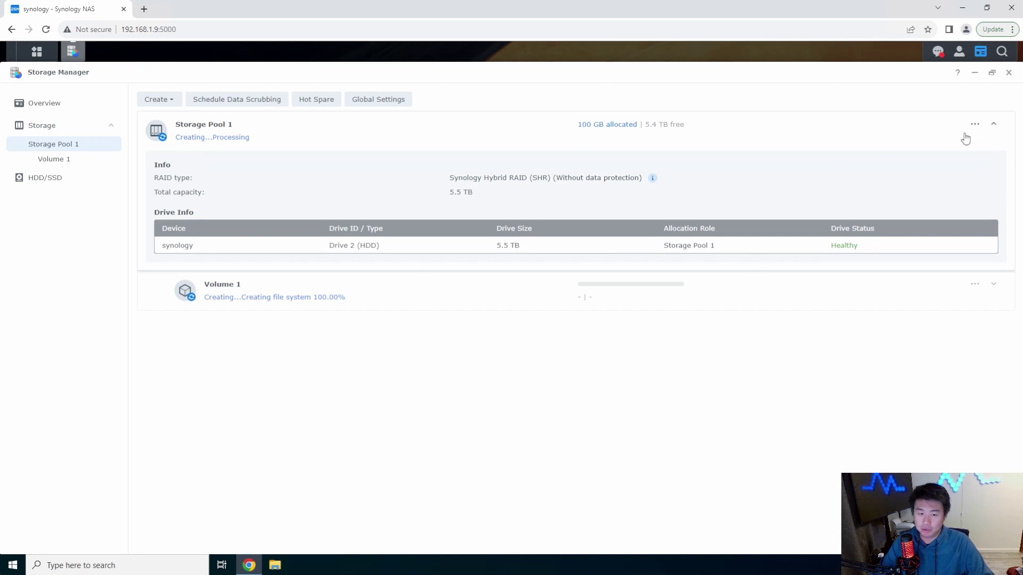
Expand and collapse the Storage Pool 1 and Volume 1 panels until Volume 1 shows Healthy at 97.9 GB.
click(992, 124)
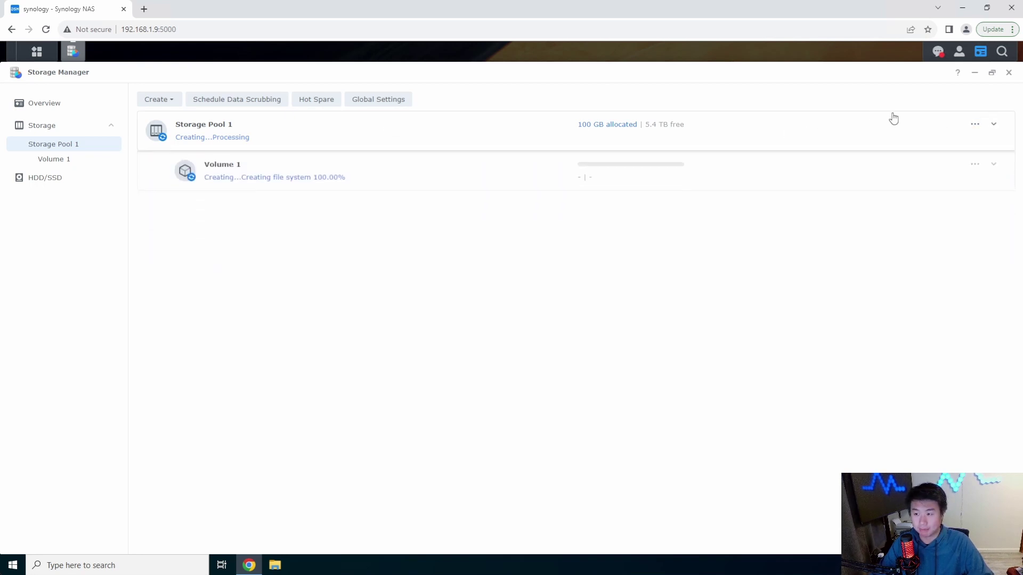
click(756, 127)
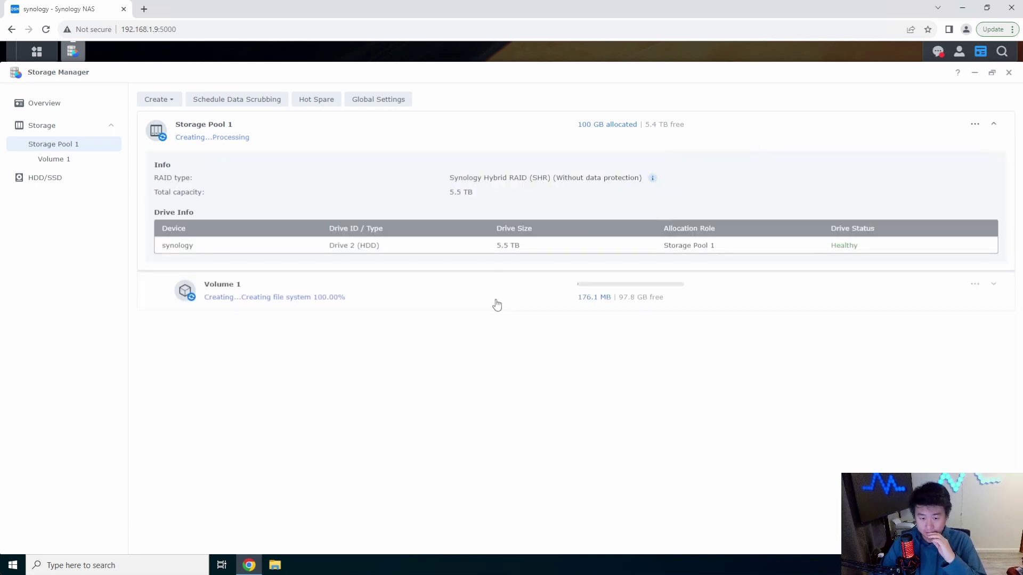
click(469, 294)
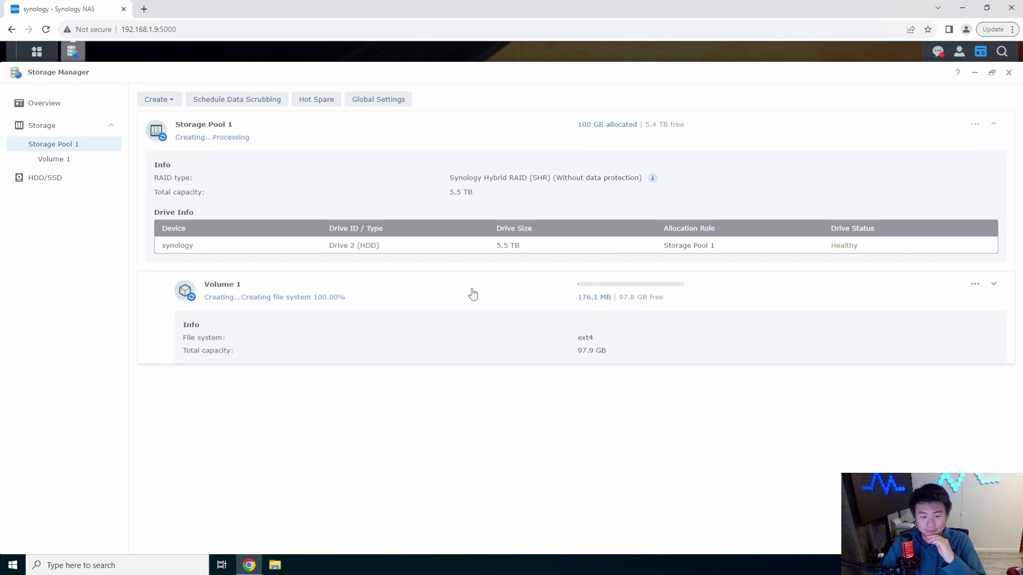
click(472, 294)
click(472, 294)
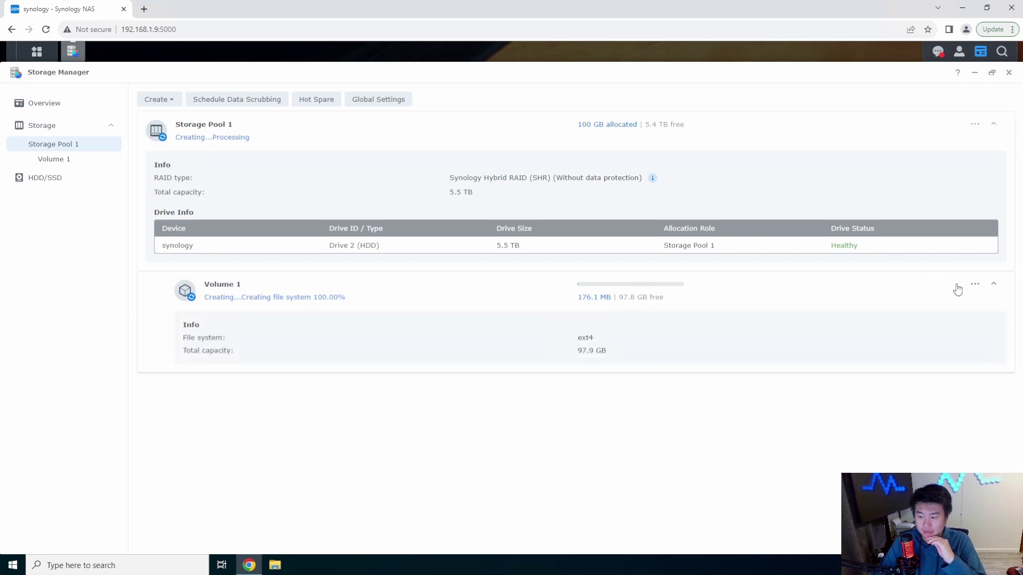
click(974, 124)
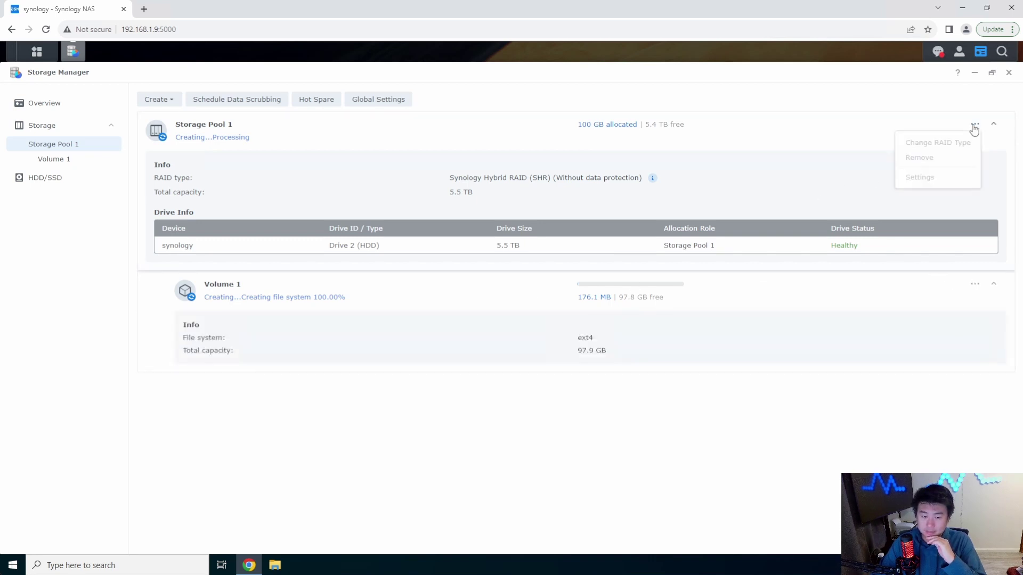
click(929, 125)
click(799, 126)
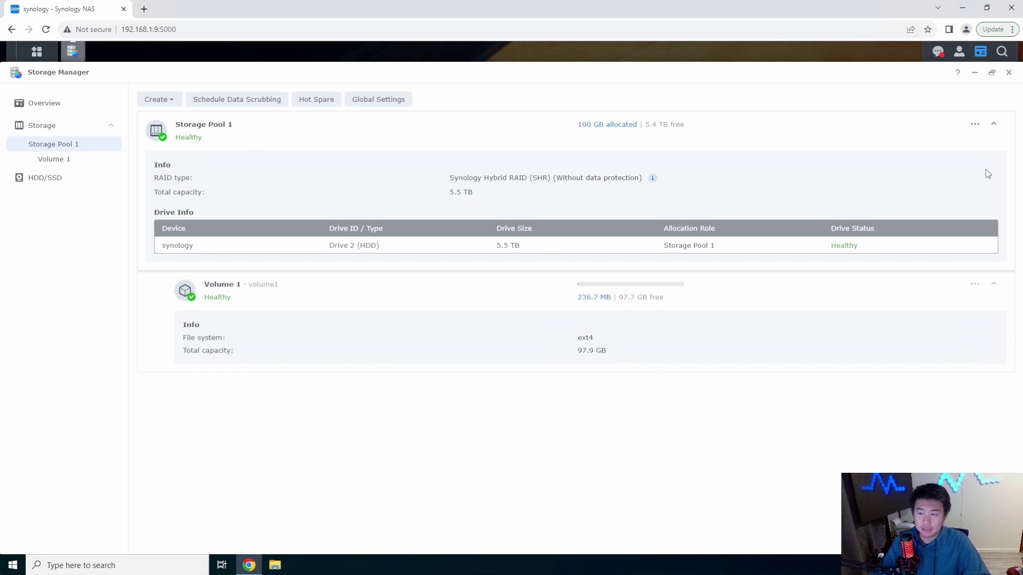
click(994, 284)
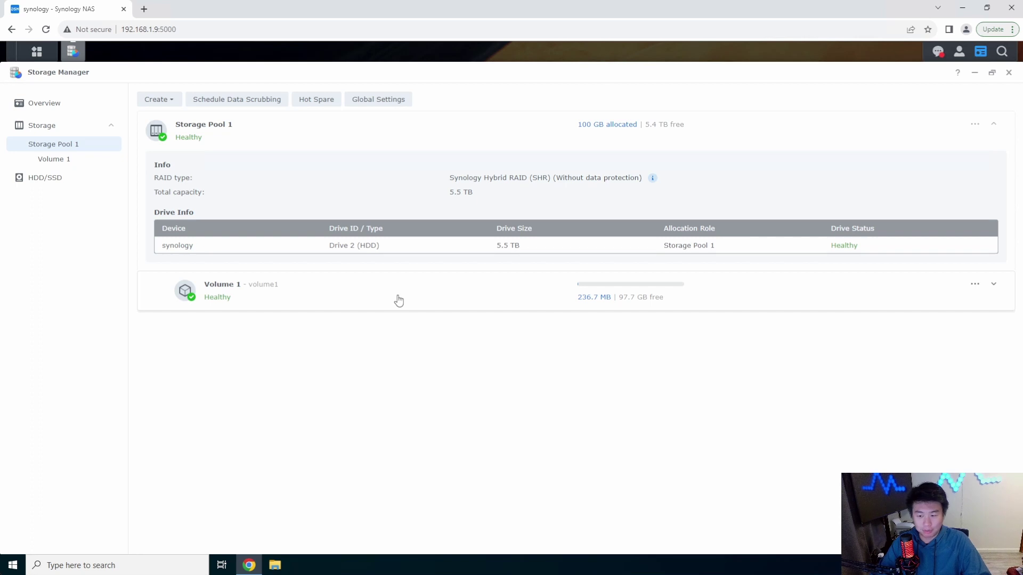
click(975, 125)
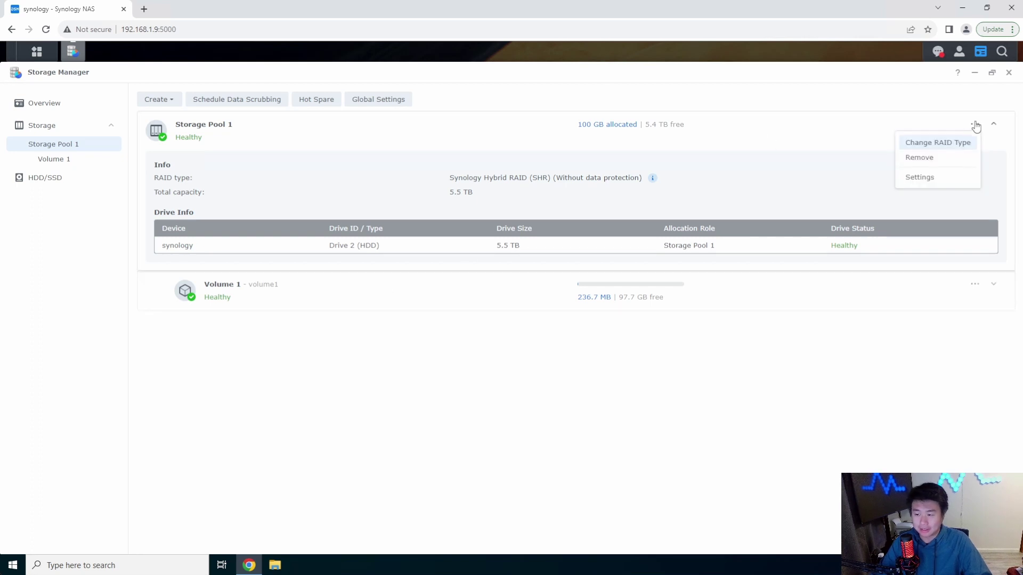
Dismiss the pool options and start a new volume via Create > Create Volume.
click(719, 142)
click(172, 136)
click(159, 99)
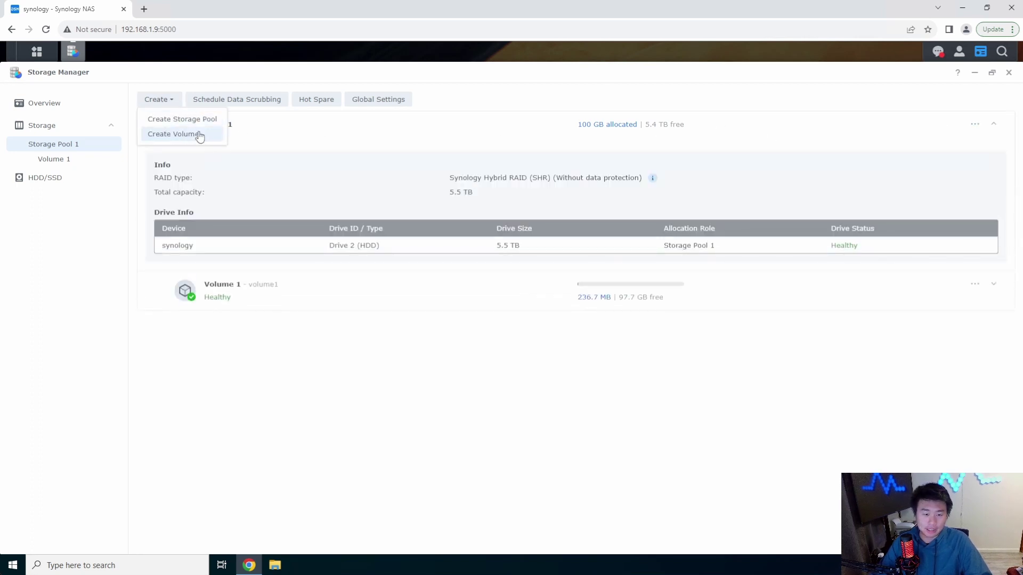
click(199, 136)
Place the volume on Storage Pool 1 (SHR) with 100 GB allocated, then apply.
click(543, 319)
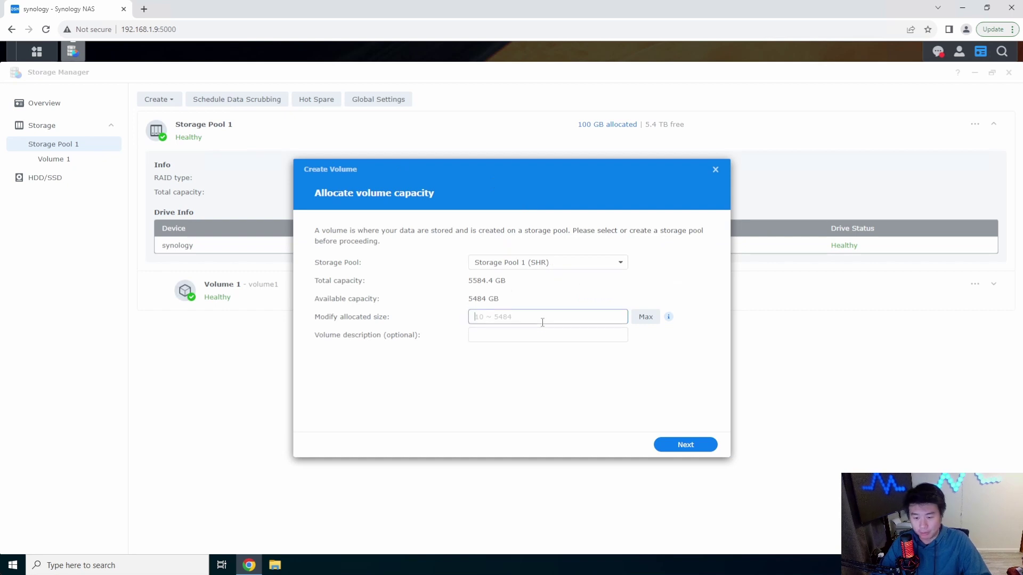
click(541, 262)
click(520, 281)
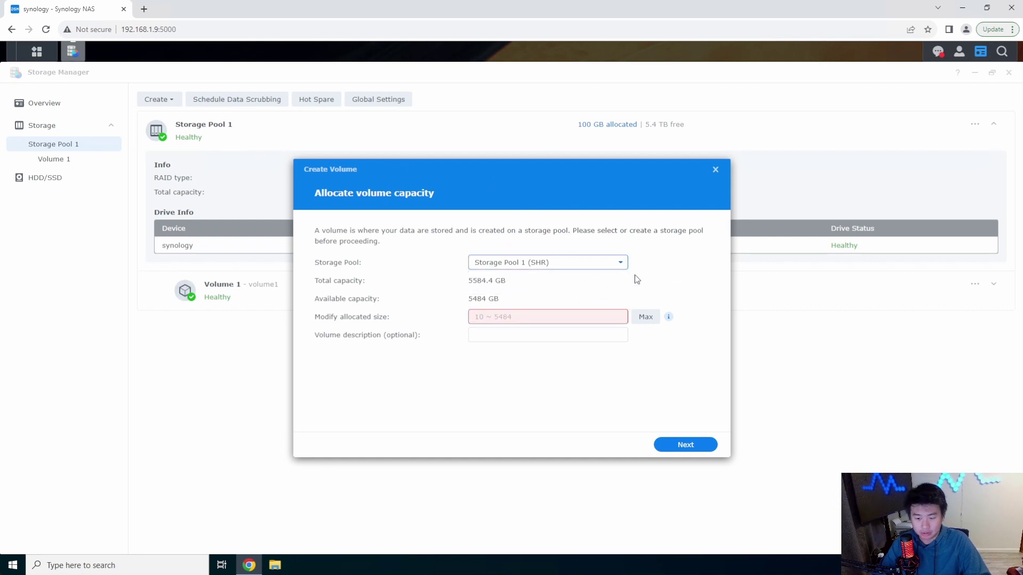
click(532, 316)
text(100)
click(527, 336)
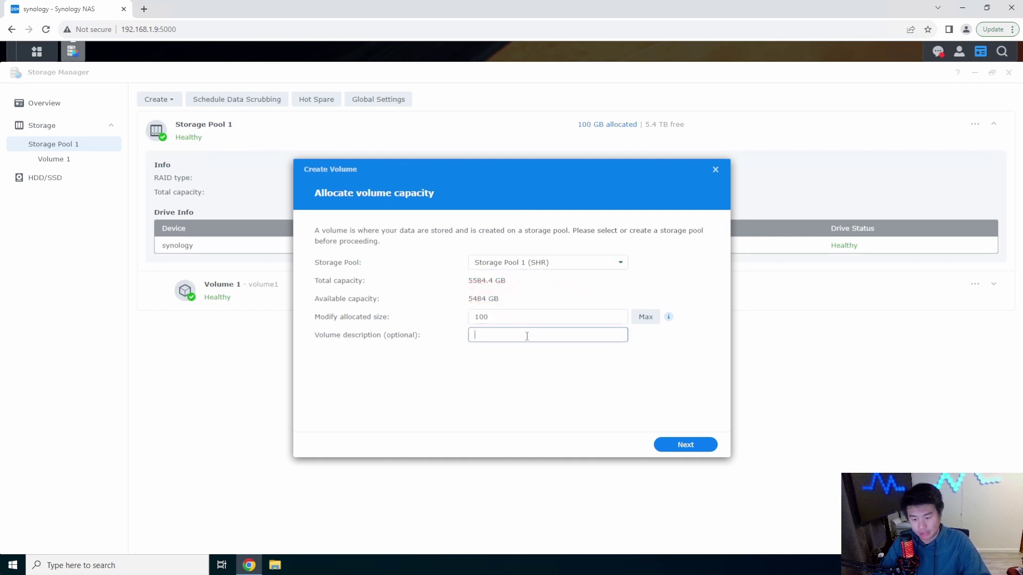
click(683, 444)
click(702, 445)
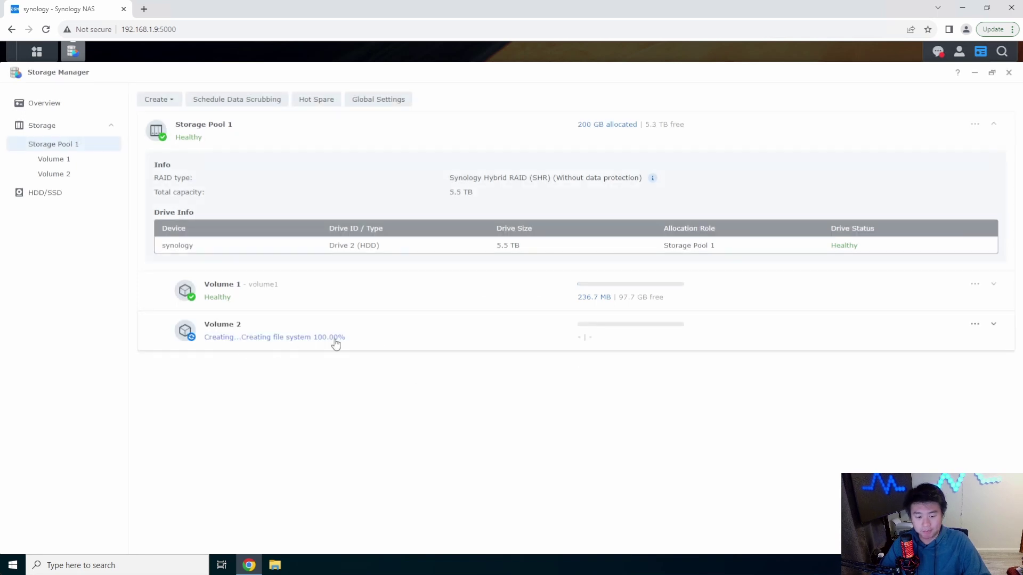
click(524, 342)
click(516, 341)
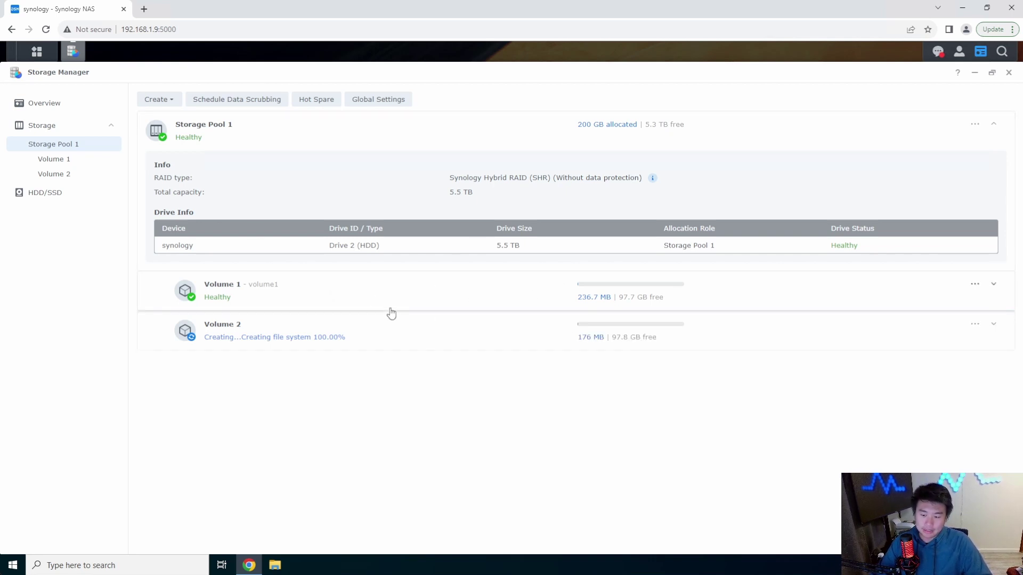
mouse_move(659, 297)
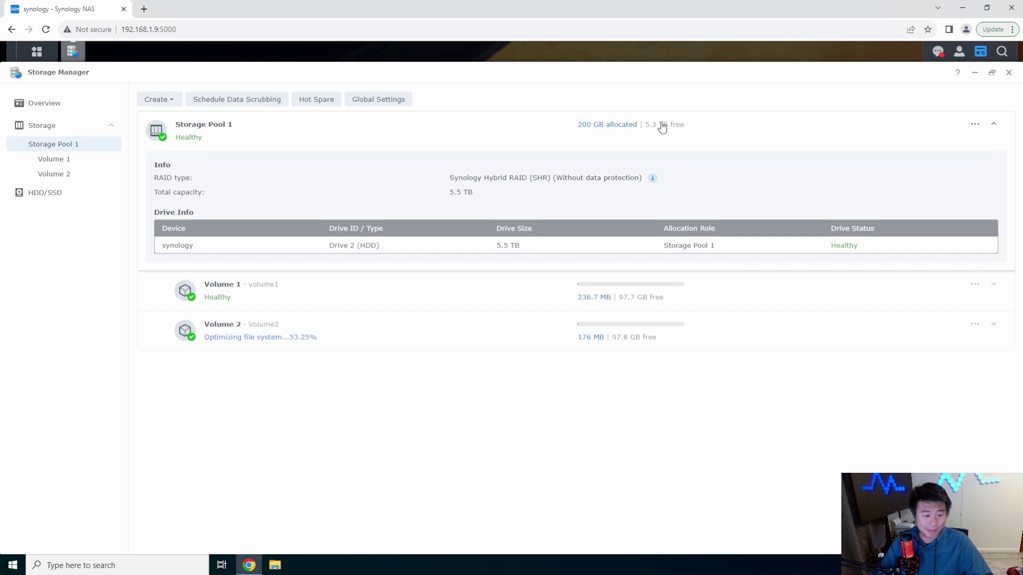
In Volume 1's Settings, change the allocated size from 100 GB to 200 GB and save.
click(974, 285)
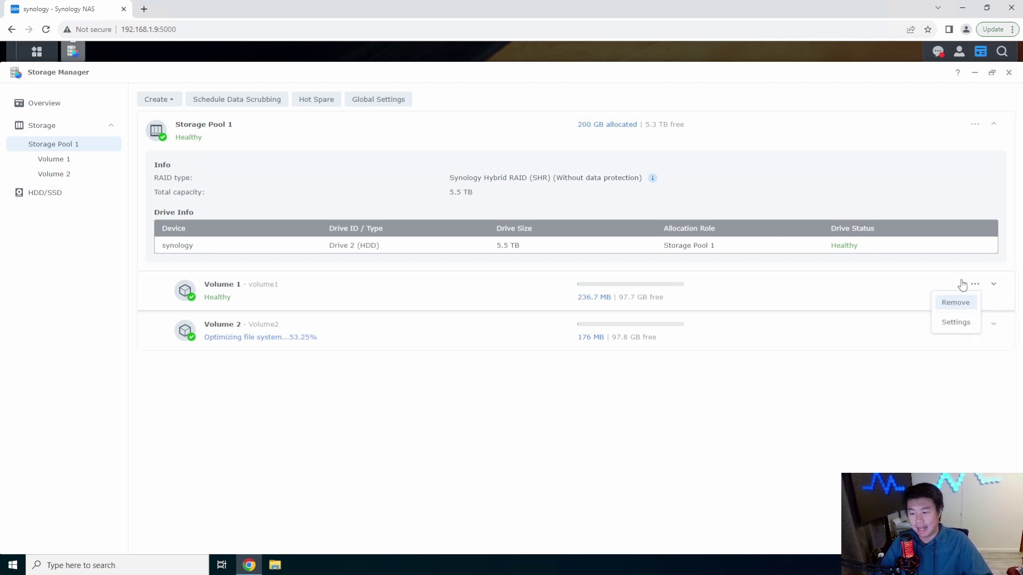
click(754, 286)
click(752, 286)
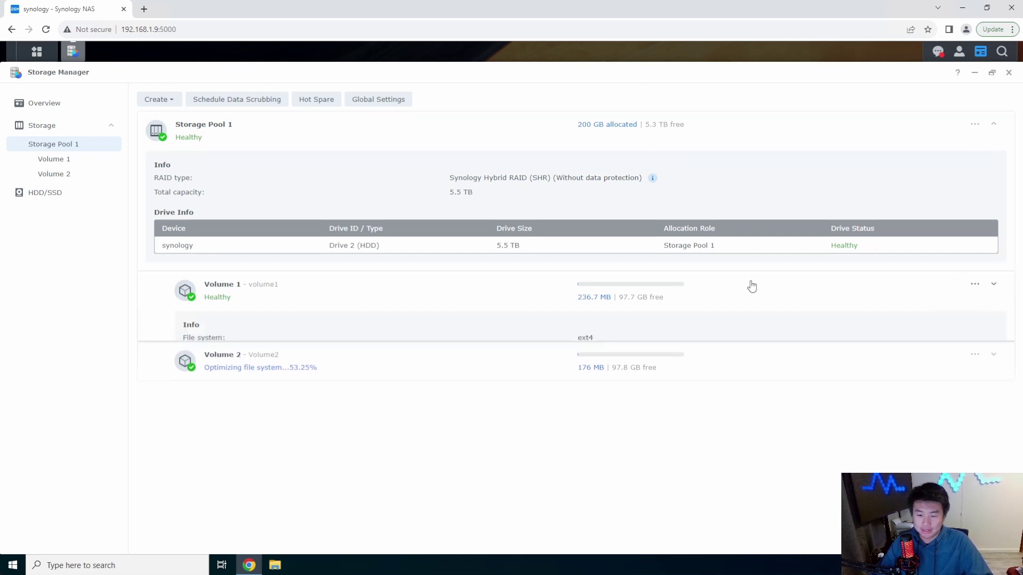
click(975, 285)
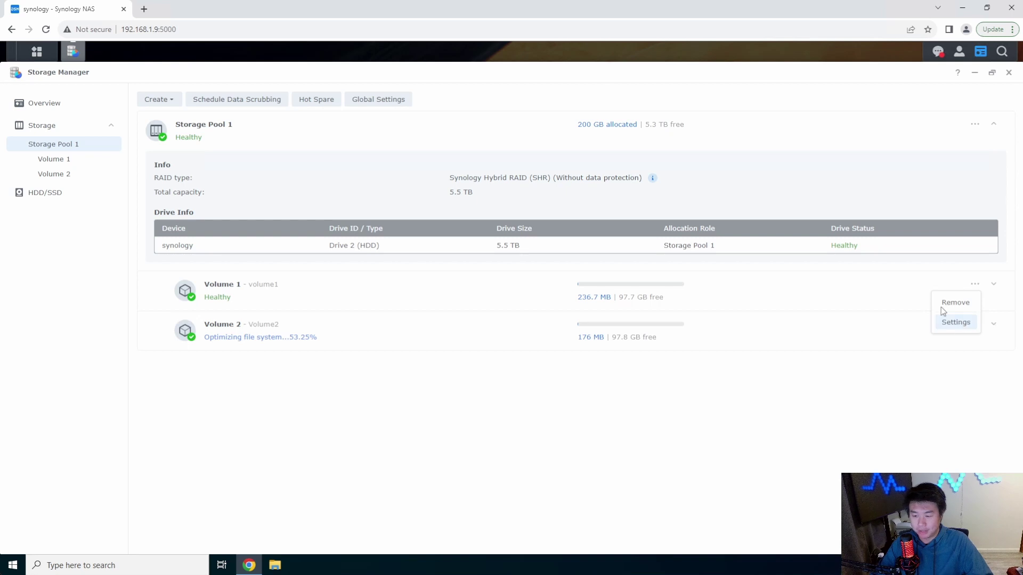
click(959, 323)
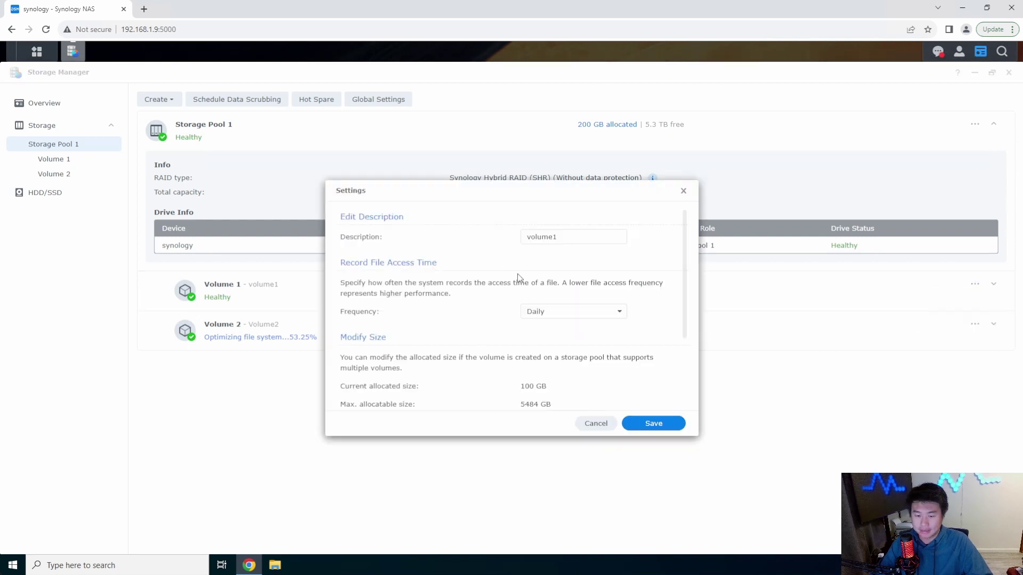
scroll(525, 267, down, 2)
drag(554, 318, 354, 319)
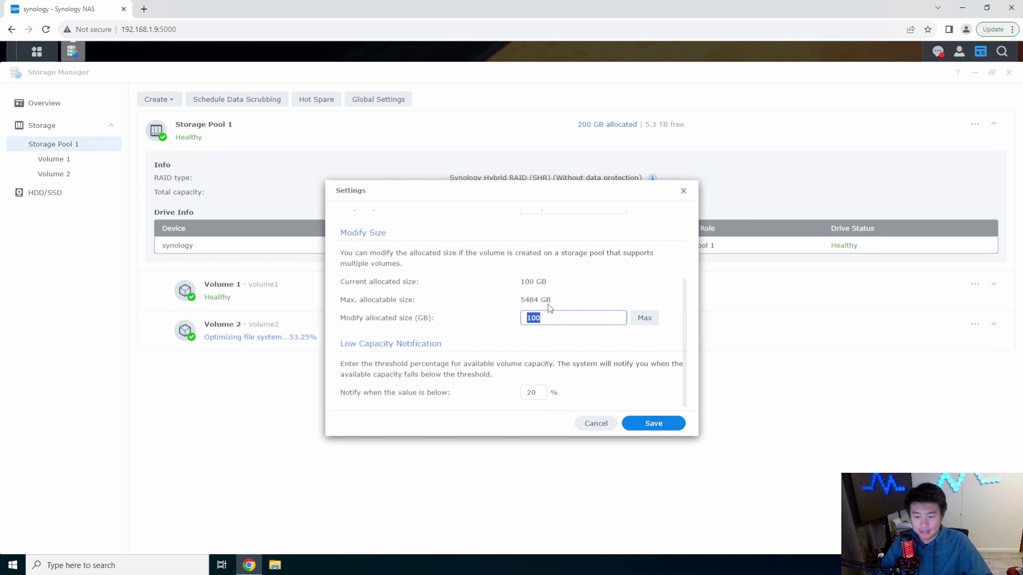
double_click(547, 318)
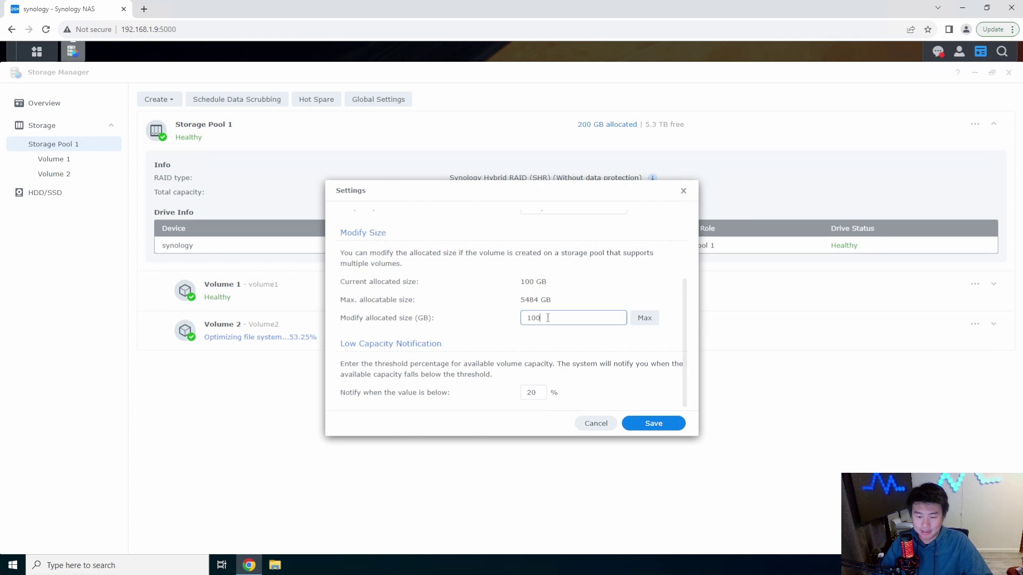
text(2)
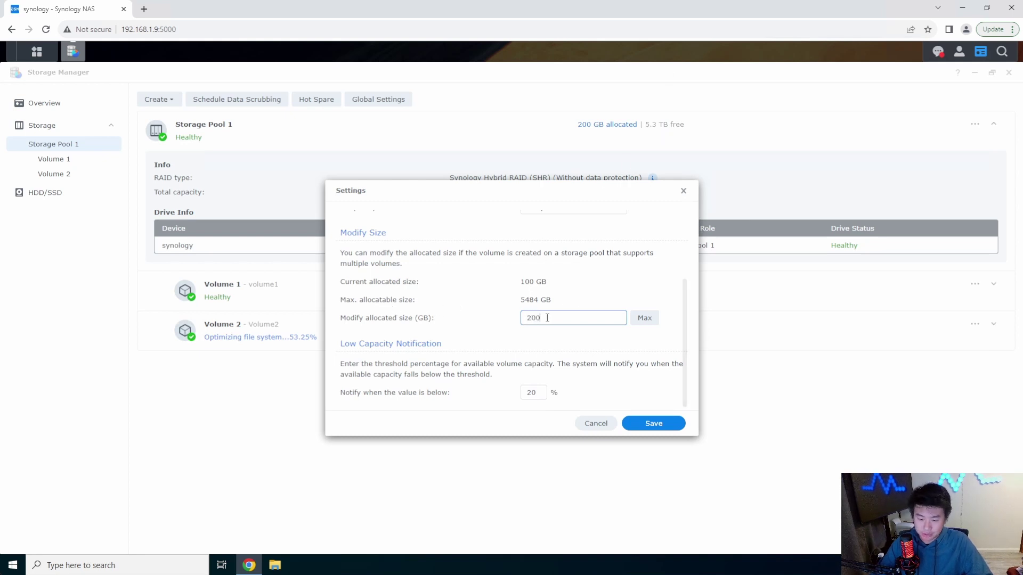
text(200)
click(679, 421)
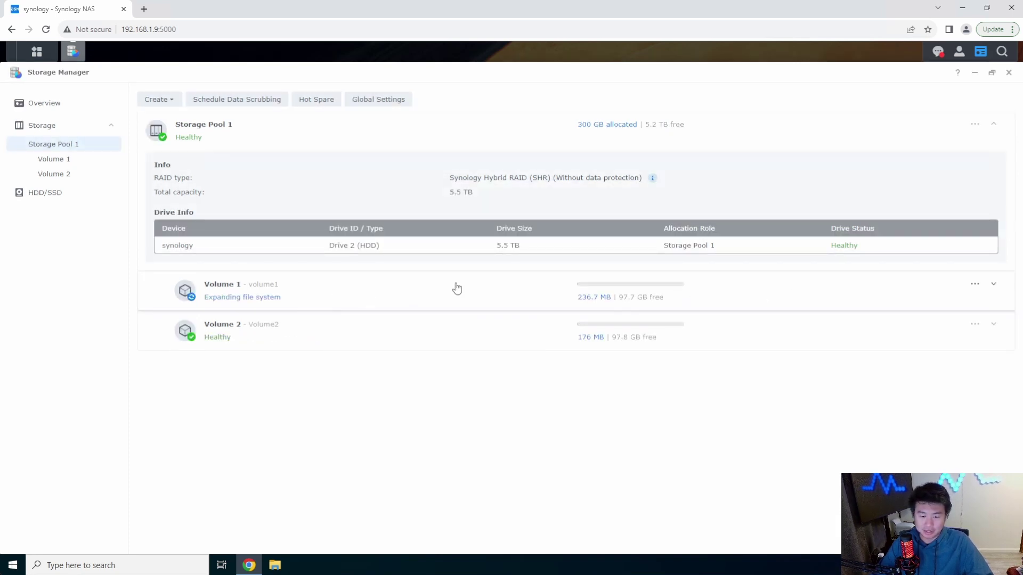
Check Volume 1's expansion progress, then dismiss the 'successfully expanded Volume 1' notification.
click(783, 285)
click(783, 286)
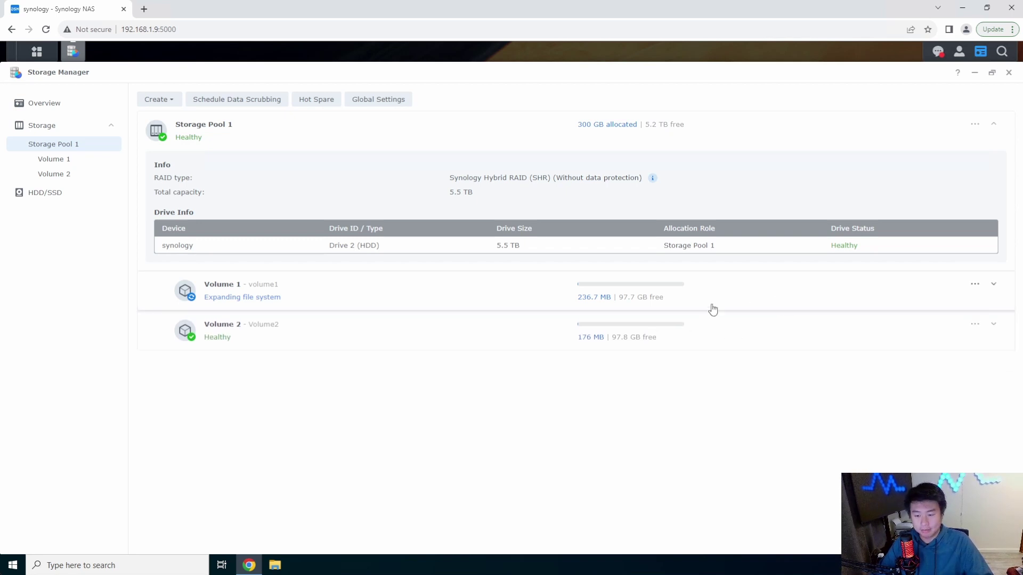
click(783, 284)
click(782, 284)
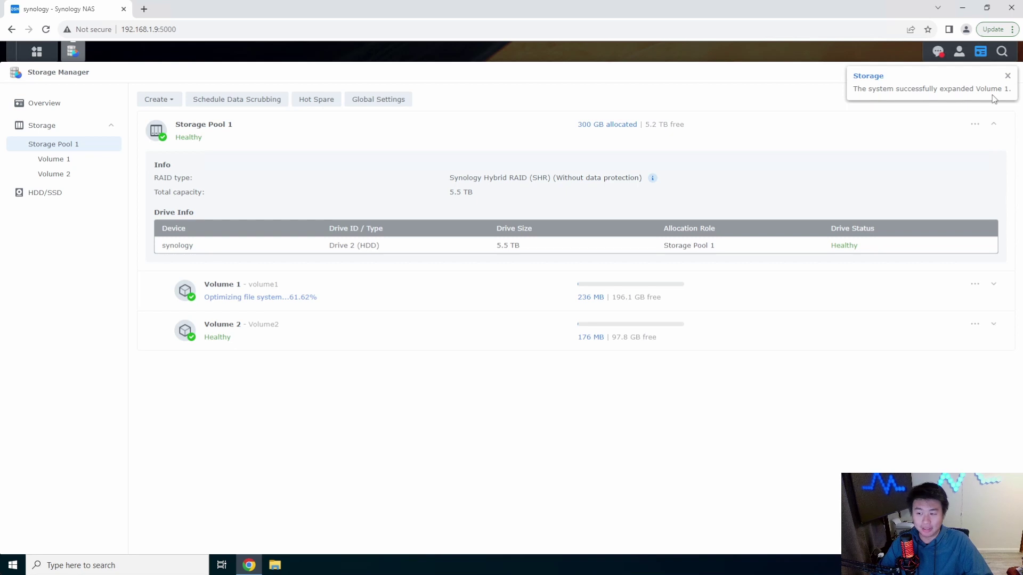
click(1008, 76)
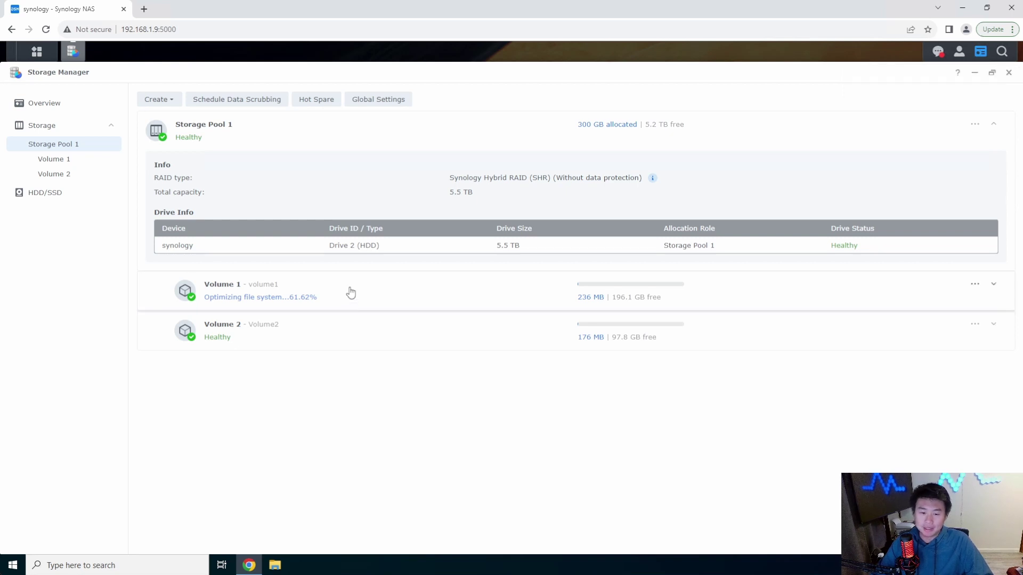